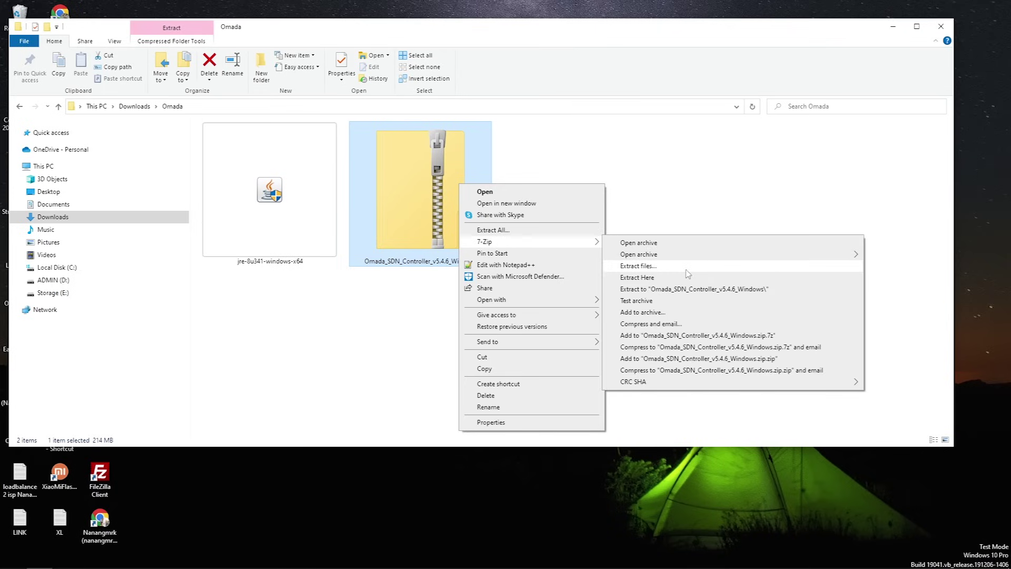
Bring up the 7-Zip options for the Omada_SDN_Controller_v5.4.6_Windows zip in Downloads > Omada.
click(684, 267)
Extract the controller zip and run Omada Controller_5.4.6 as administrator from the extracted folder.
click(500, 356)
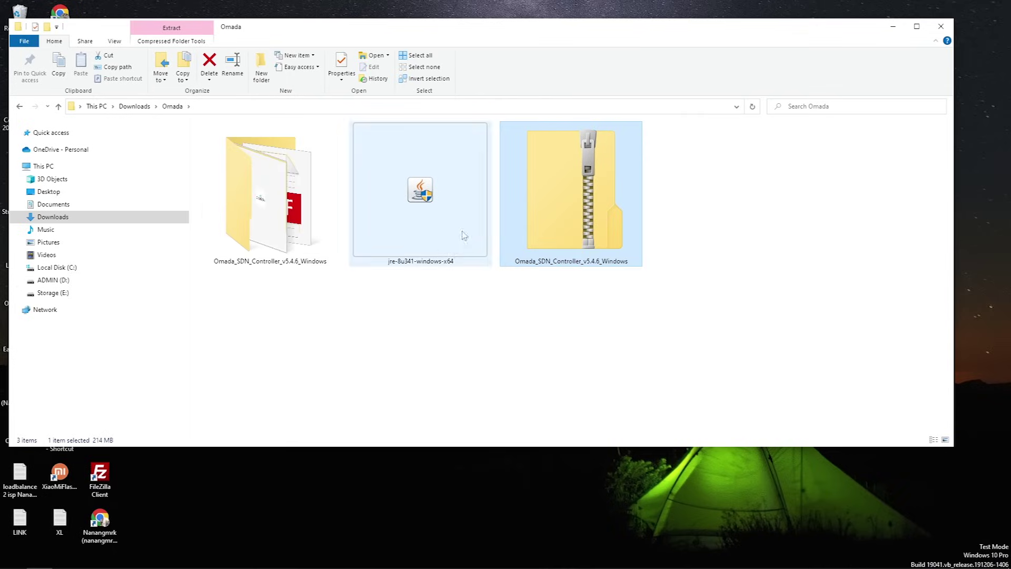
double_click(325, 220)
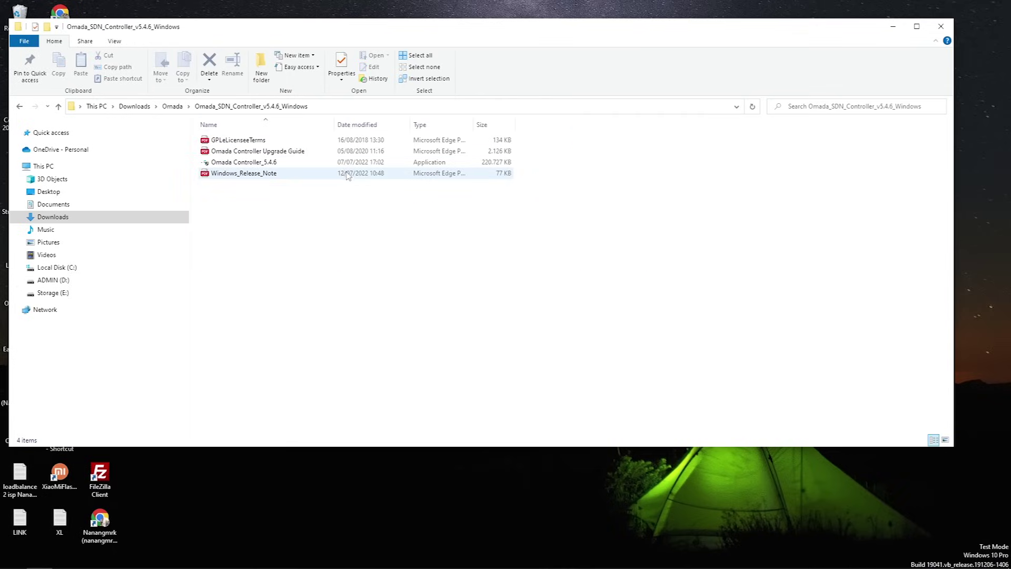
scroll(346, 175, up, 4)
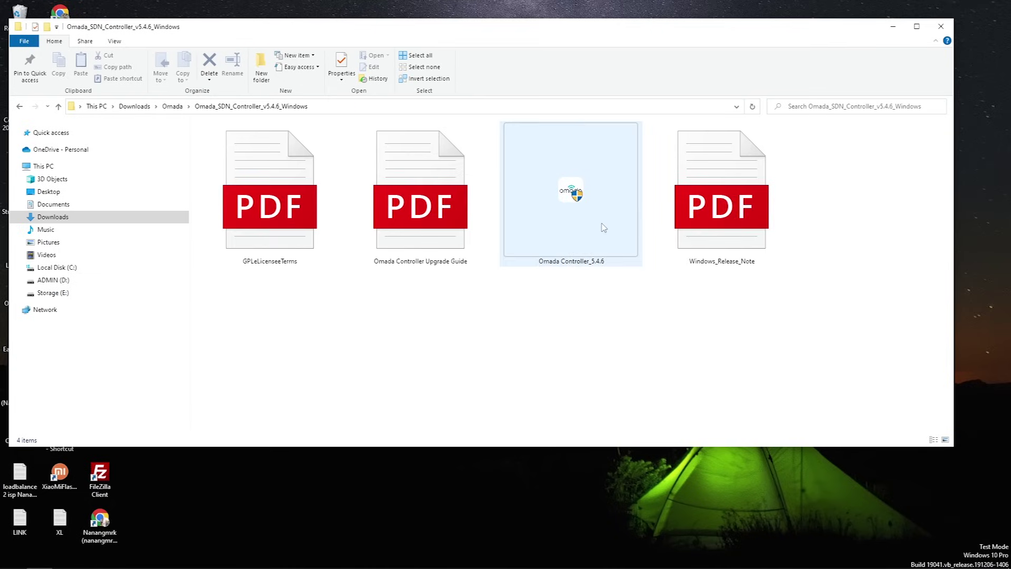
click(615, 208)
right_click(617, 200)
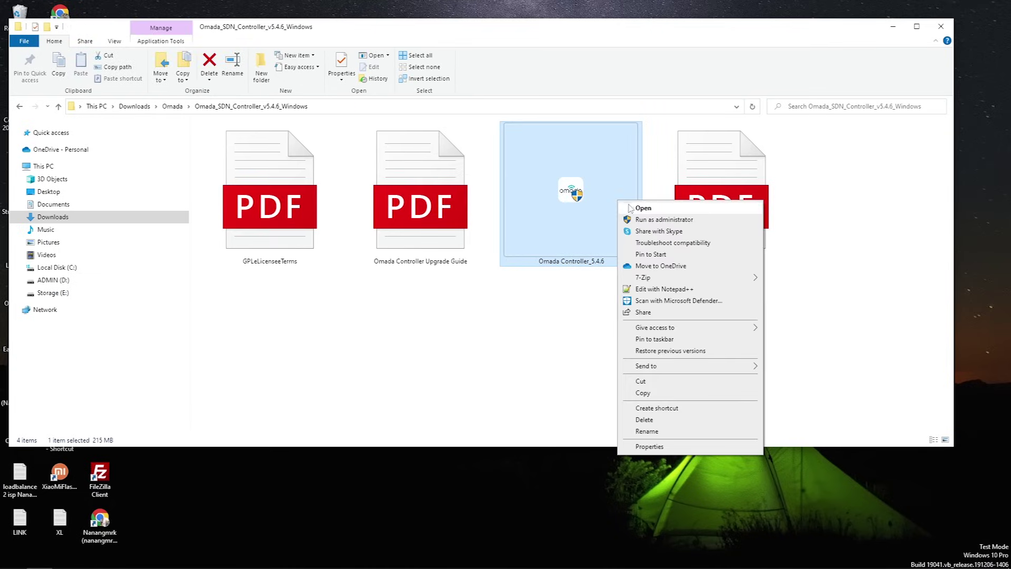
click(637, 219)
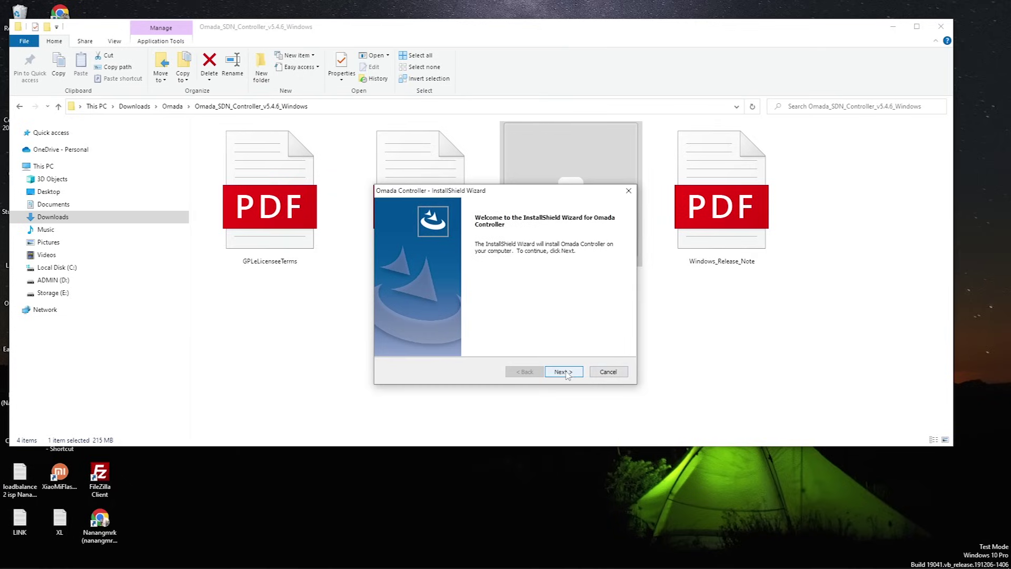
Install Omada Controller to the default folder, finish the wizard and minimize File Explorer.
click(567, 375)
click(566, 375)
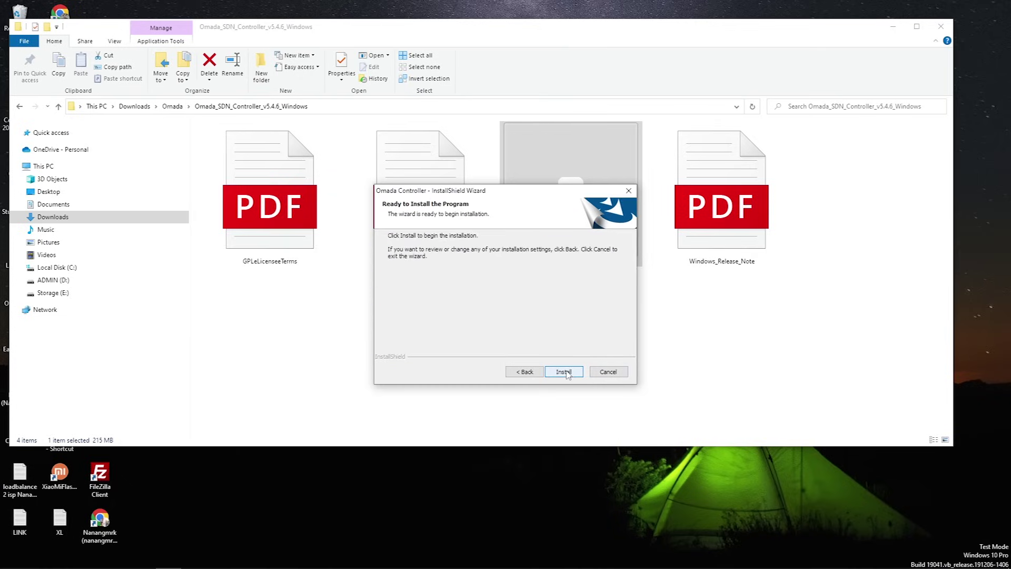
click(565, 371)
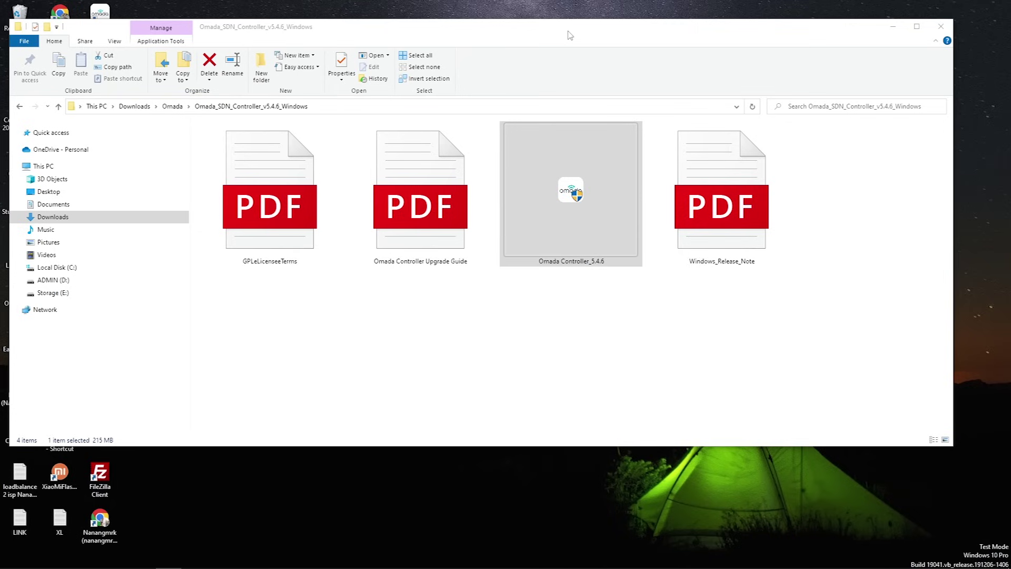
drag(570, 35, 605, 264)
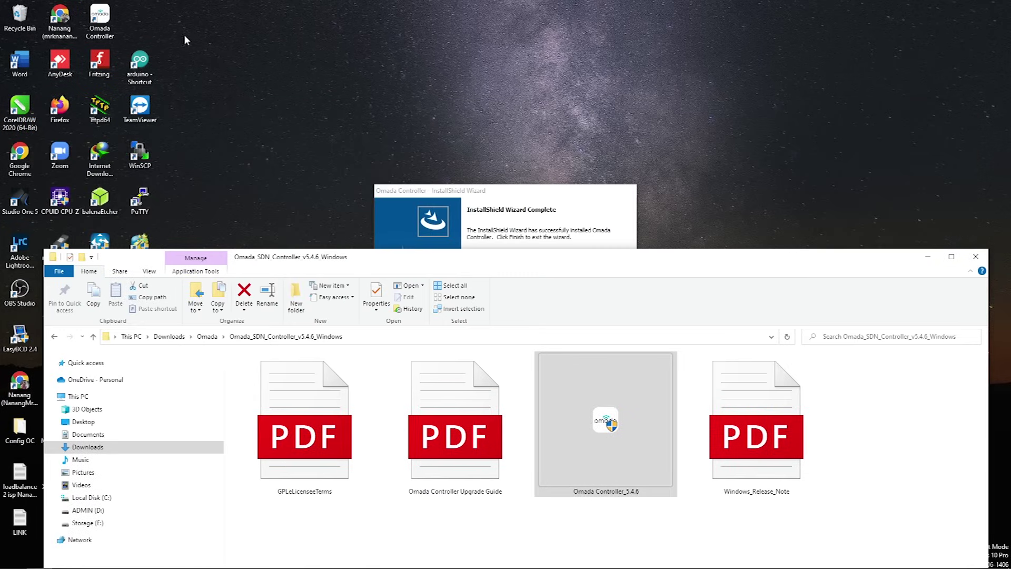
click(550, 198)
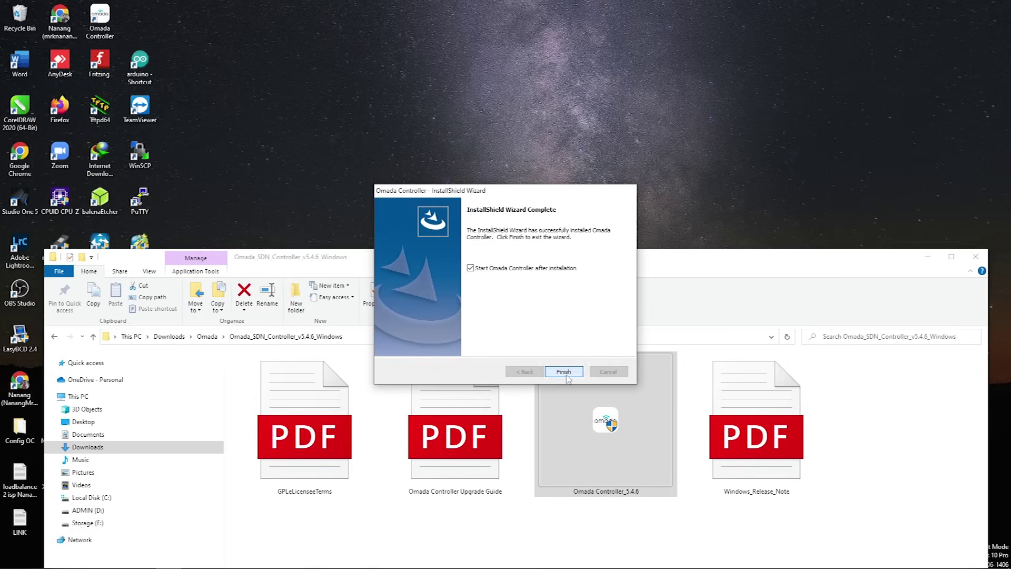
click(563, 371)
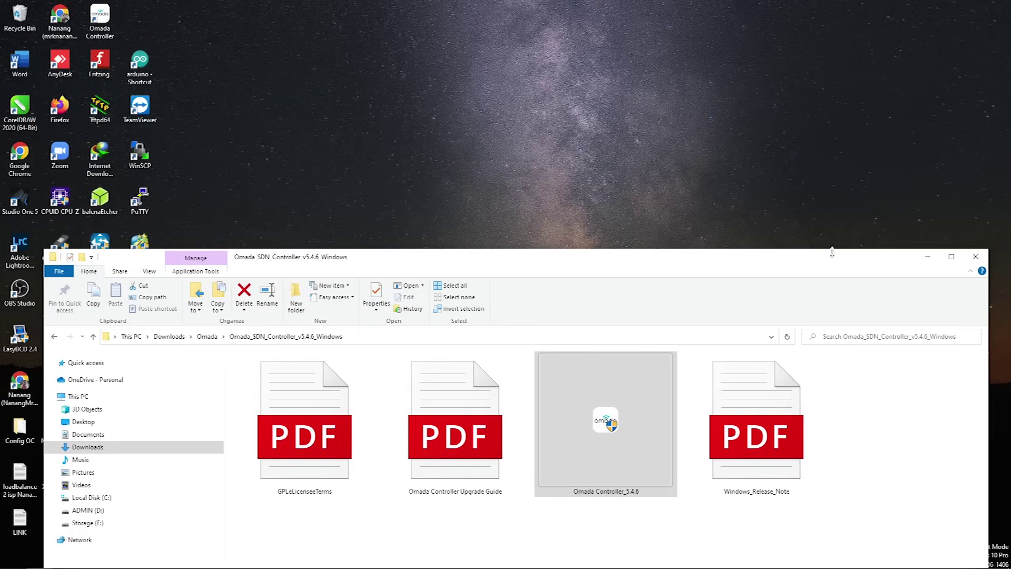
click(928, 257)
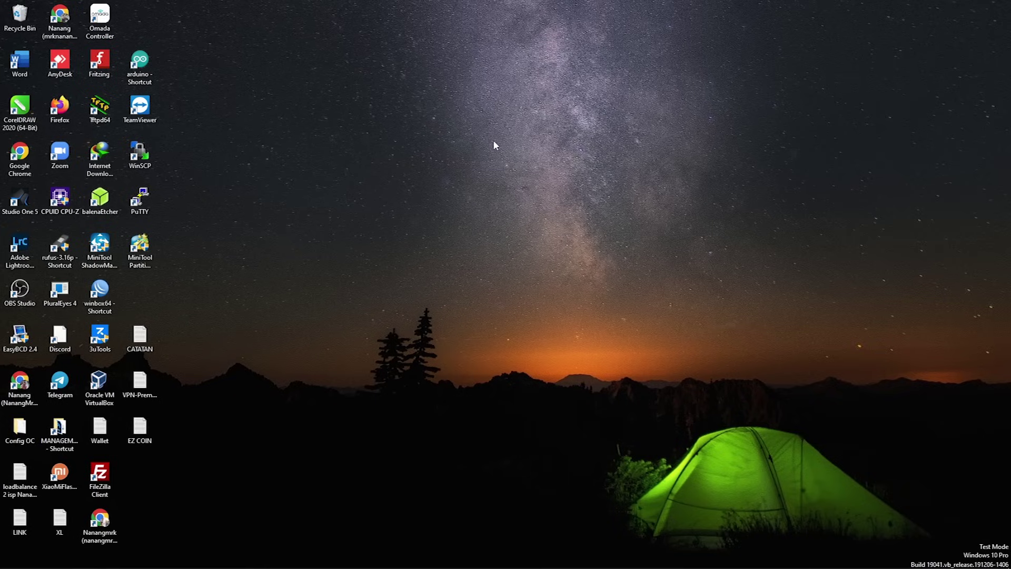
double_click(117, 18)
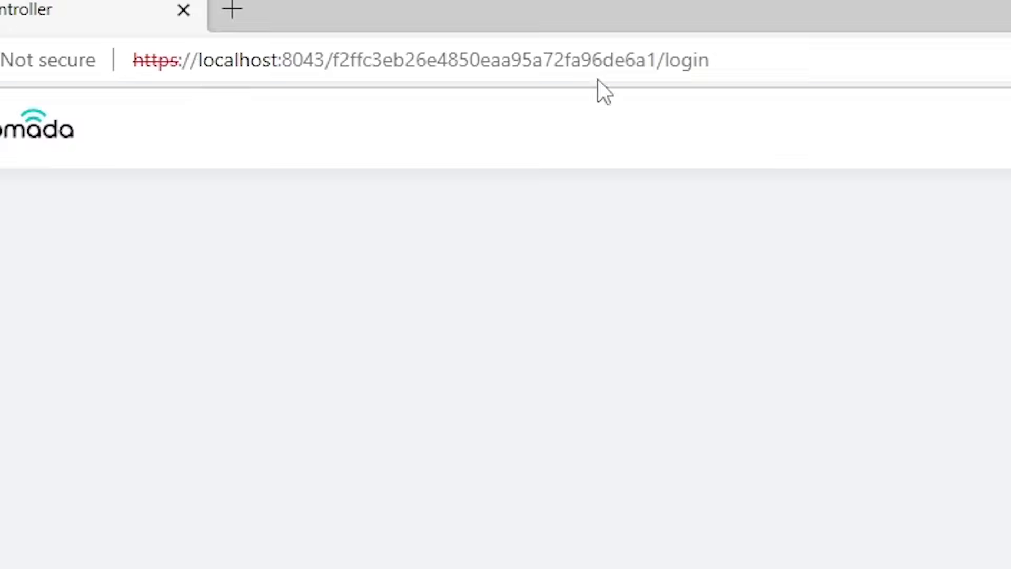
drag(148, 26, 203, 27)
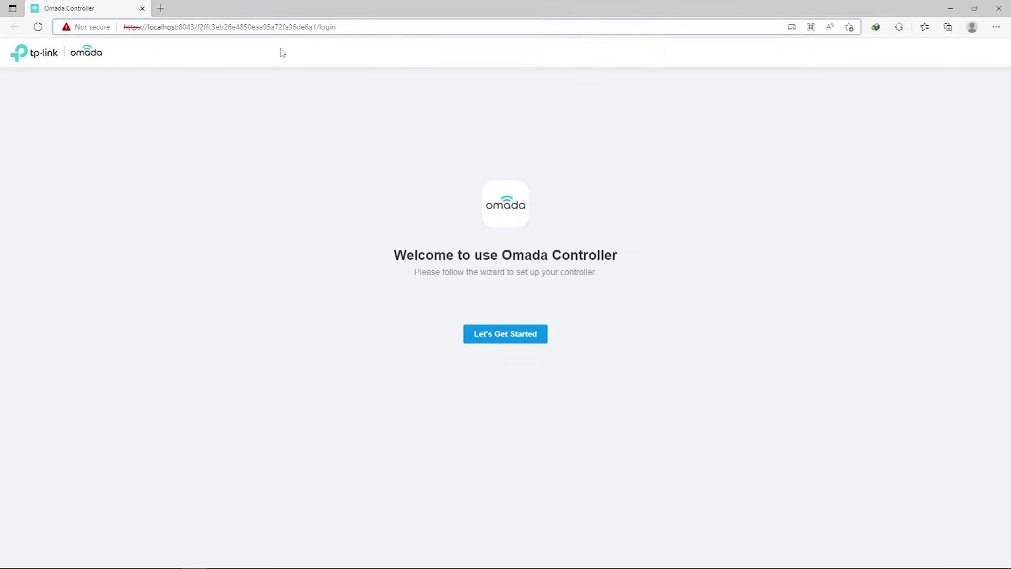
click(283, 53)
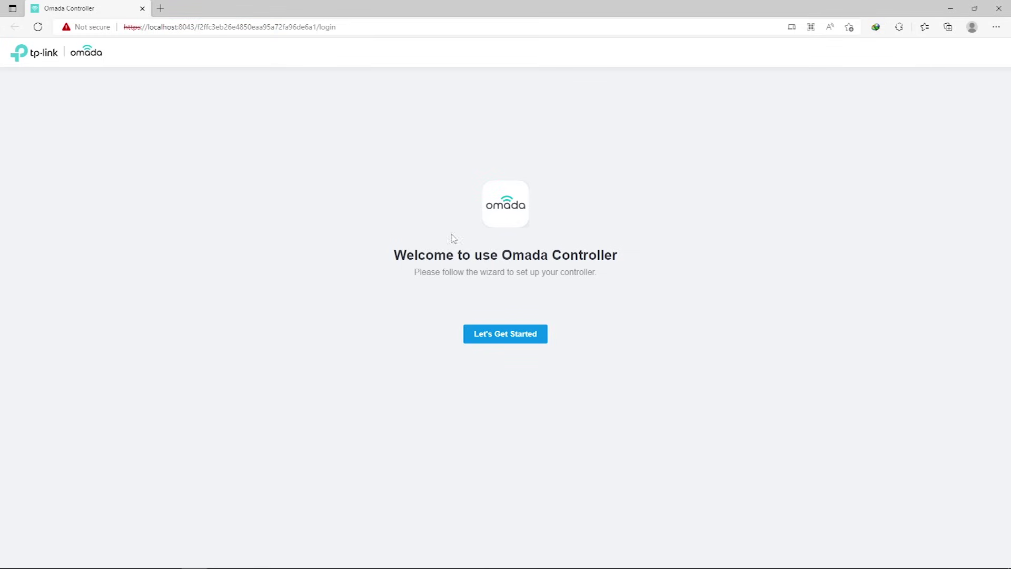
Start the setup wizard and rename the controller to Omada Mrk.
click(524, 340)
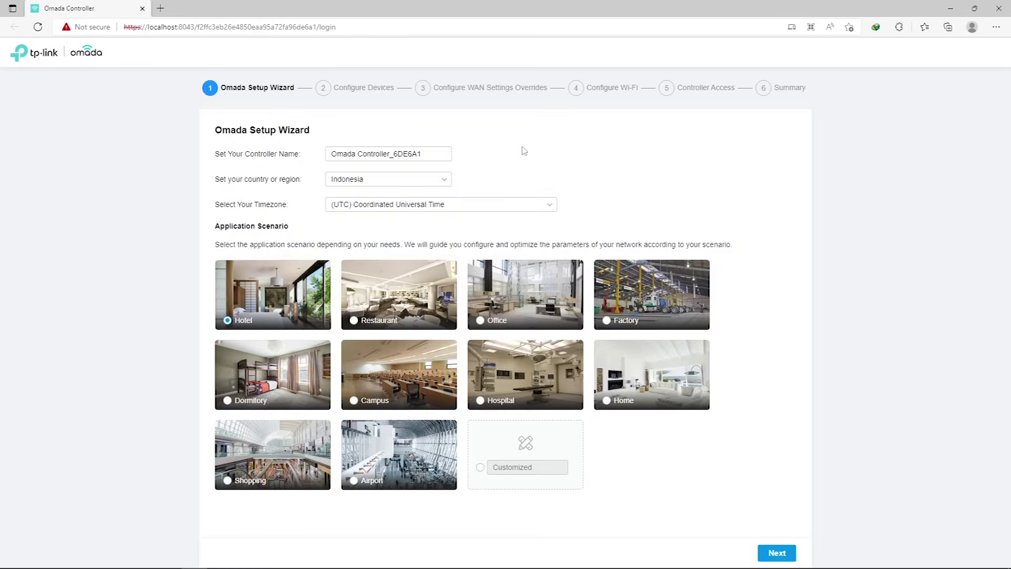
click(422, 153)
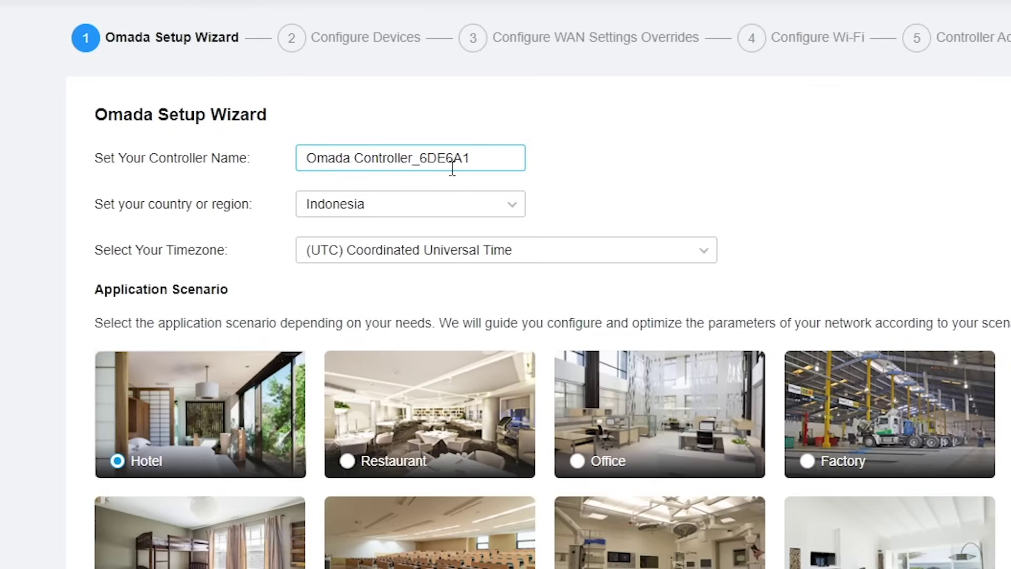
drag(479, 158, 293, 151)
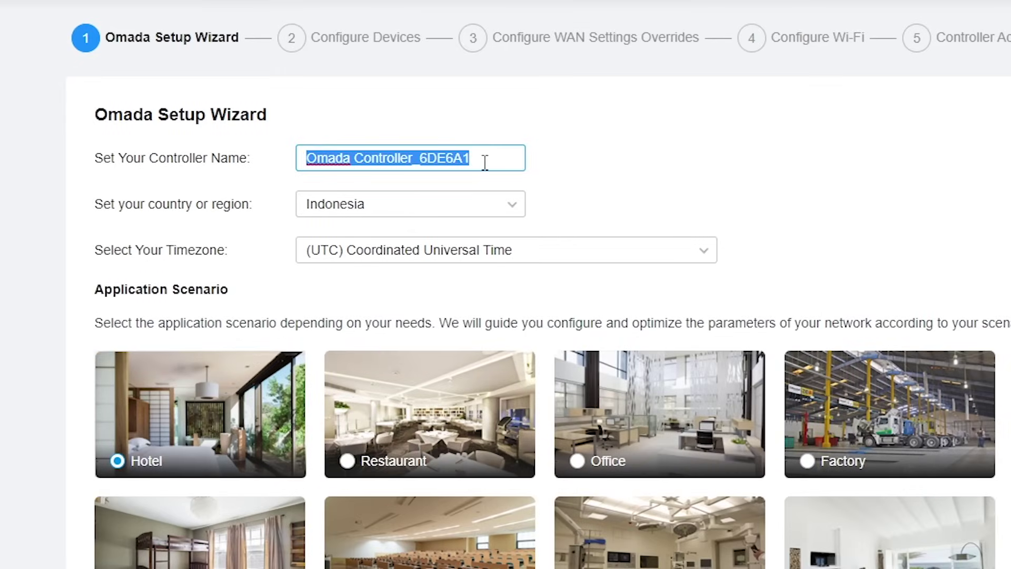
click(516, 157)
key(BackSpace)
key(BackSpace)
key(BackSpace)
key(BackSpace)
key(BackSpace)
key(BackSpace)
key(BackSpace)
key(BackSpace)
key(BackSpace)
key(BackSpace)
key(BackSpace)
key(BackSpace)
key(BackSpace)
key(BackSpace)
key(BackSpace)
key(BackSpace)
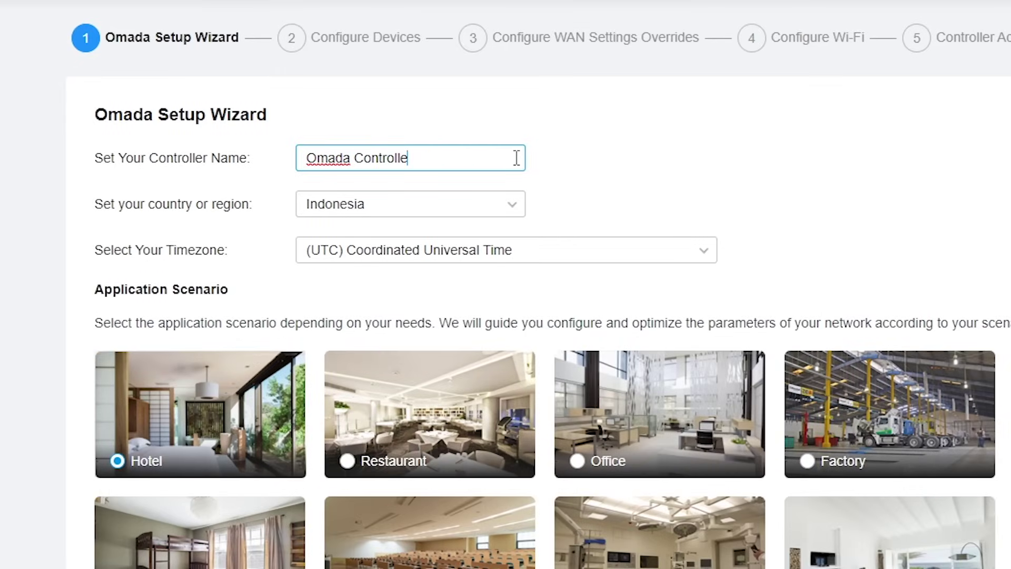
text(Mrk)
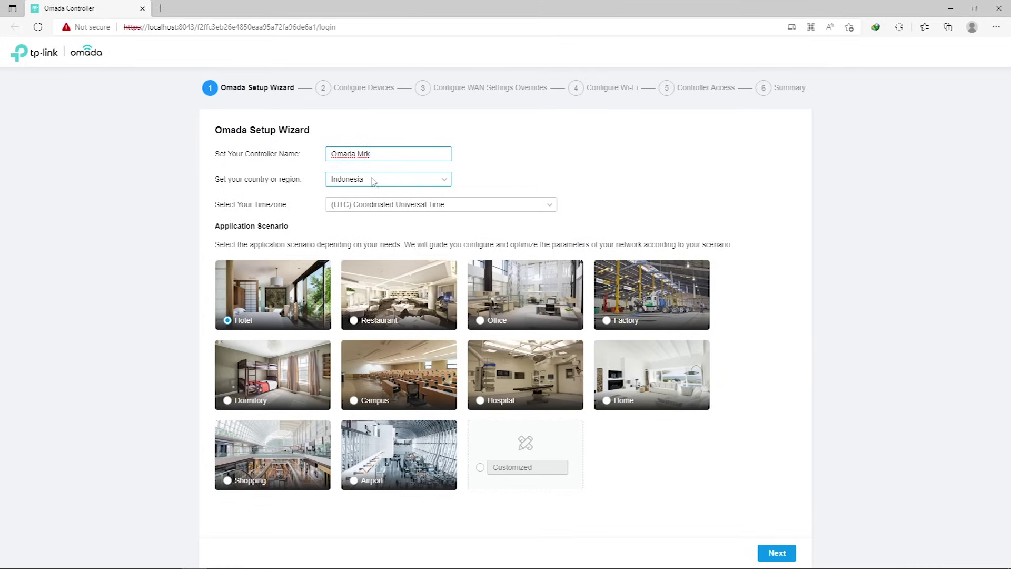
Set the timezone to (UTC+07:00) Bangkok, Hanoi, Jakarta and the Home scenario.
click(542, 206)
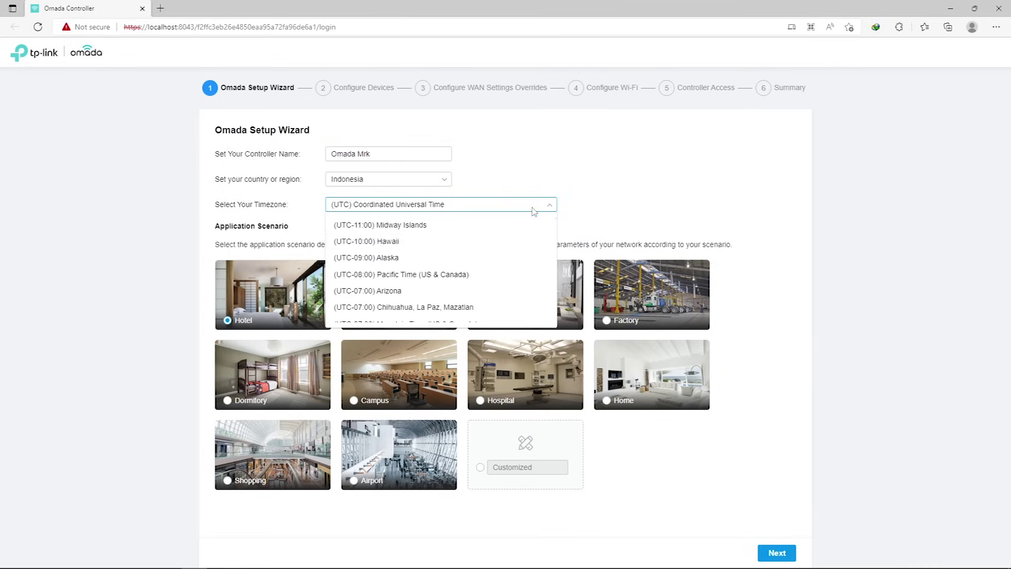
scroll(447, 267, down, 14)
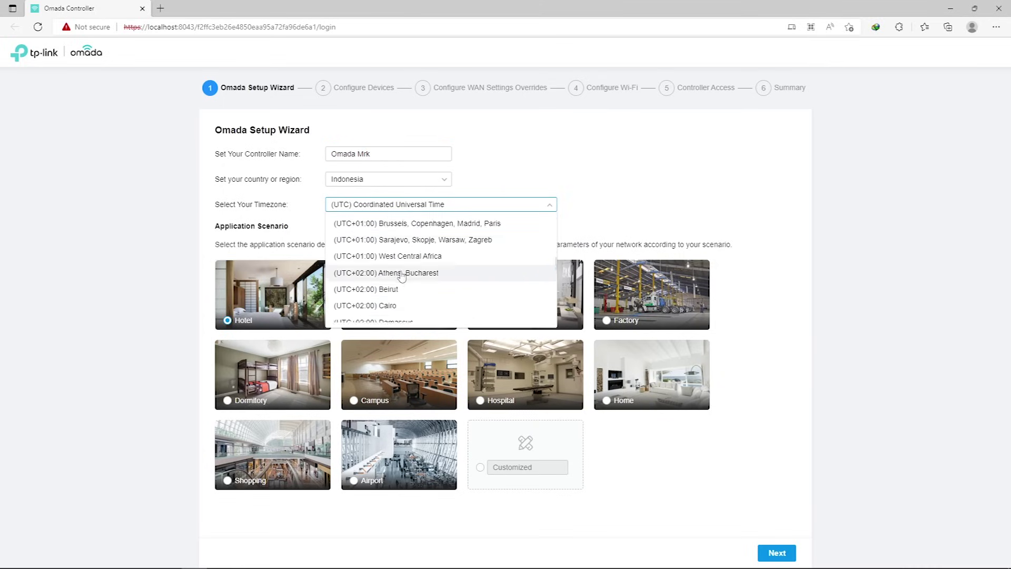
scroll(406, 266, down, 5)
click(395, 314)
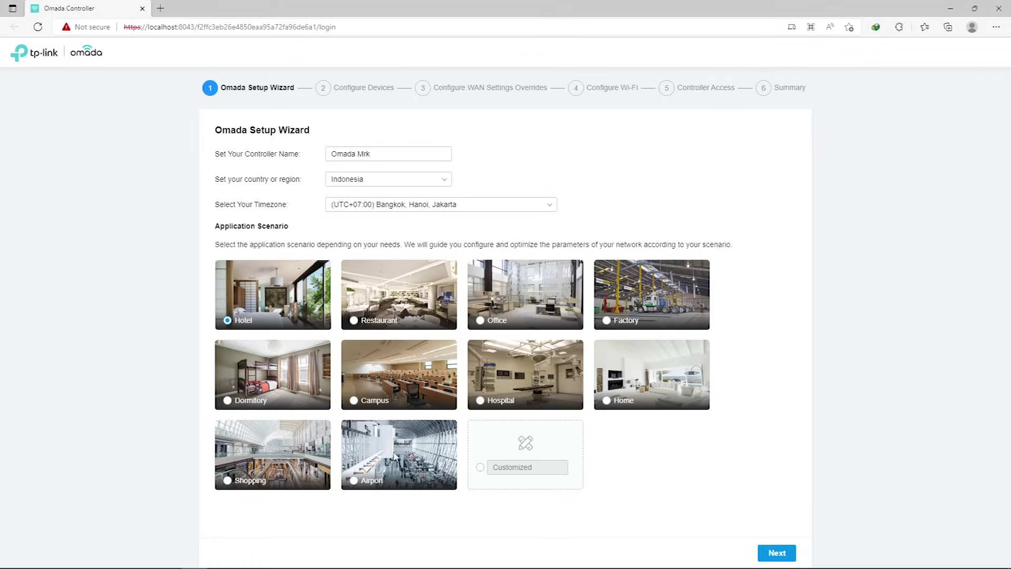
click(617, 403)
click(774, 552)
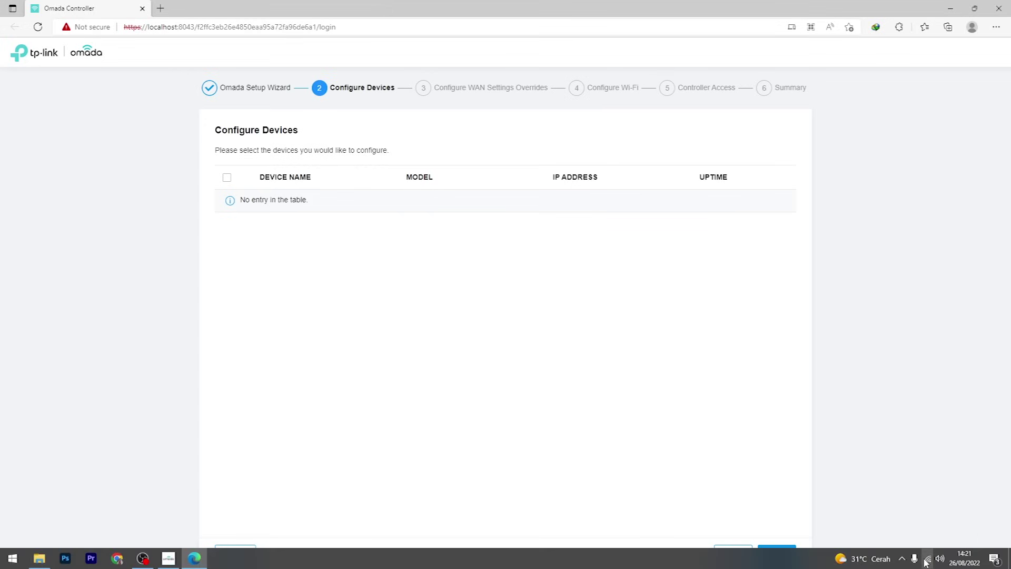
Look over the available Wi-Fi networks, including TP-Link_2.4GHz_5C2E4A, without connecting.
click(927, 558)
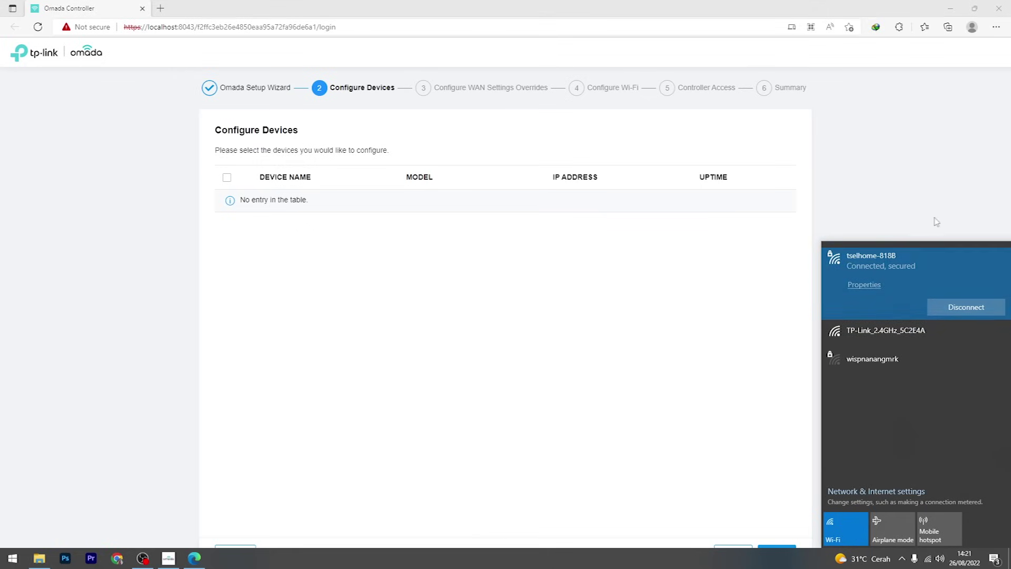
click(930, 335)
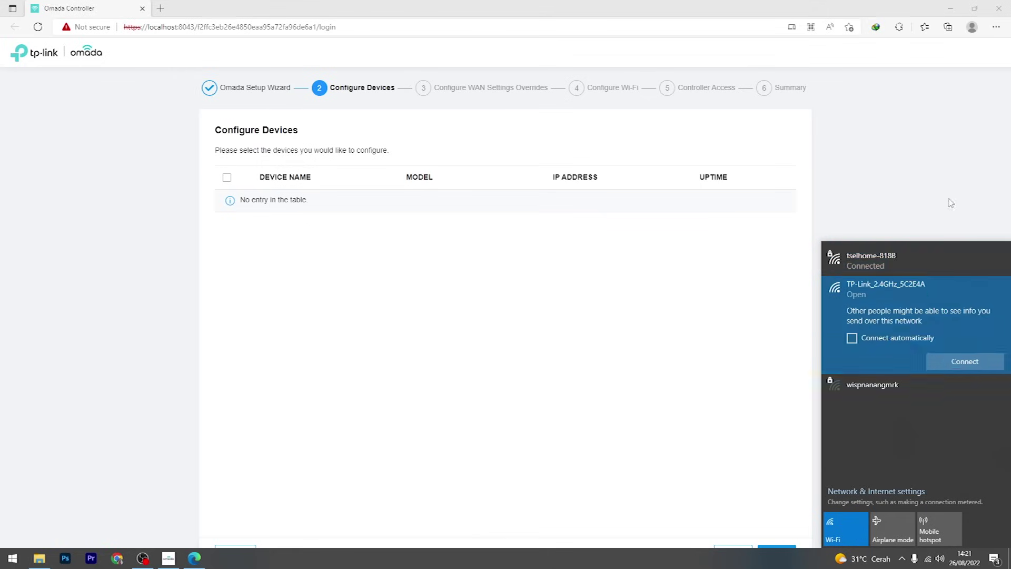
click(941, 223)
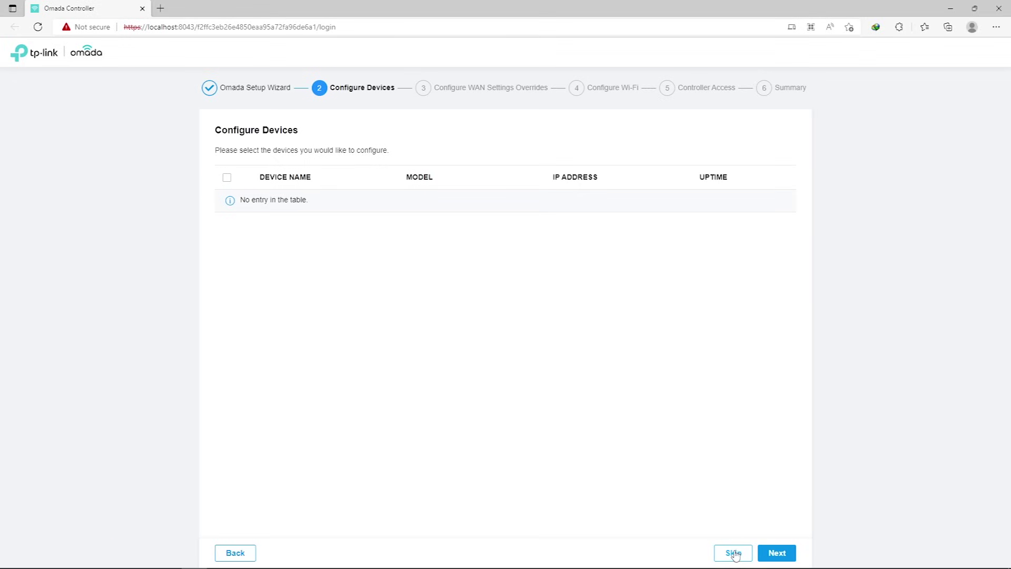
Skip the Configure Devices, WAN Settings Overrides and Configure Wi-Fi steps.
click(733, 553)
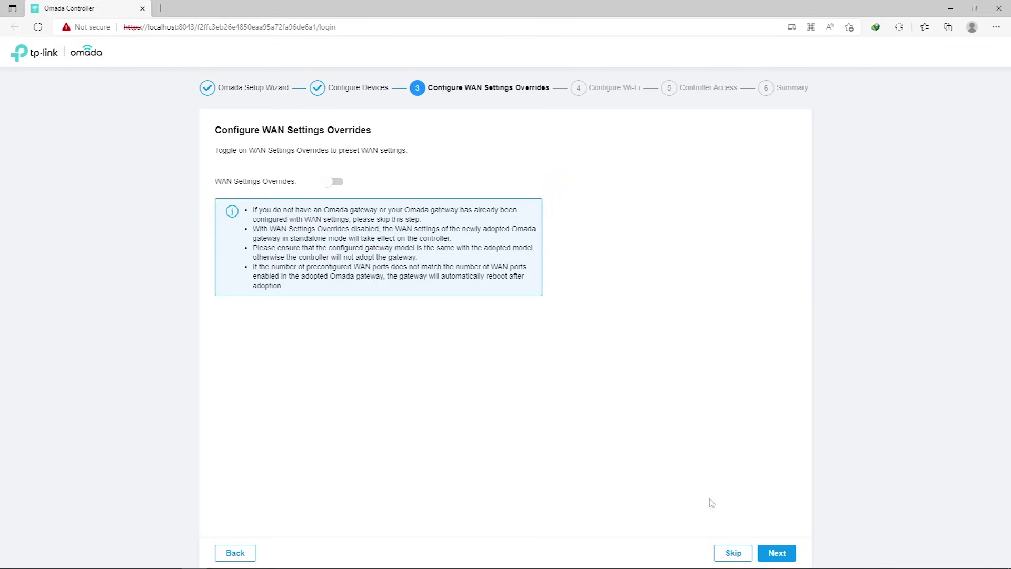
click(727, 551)
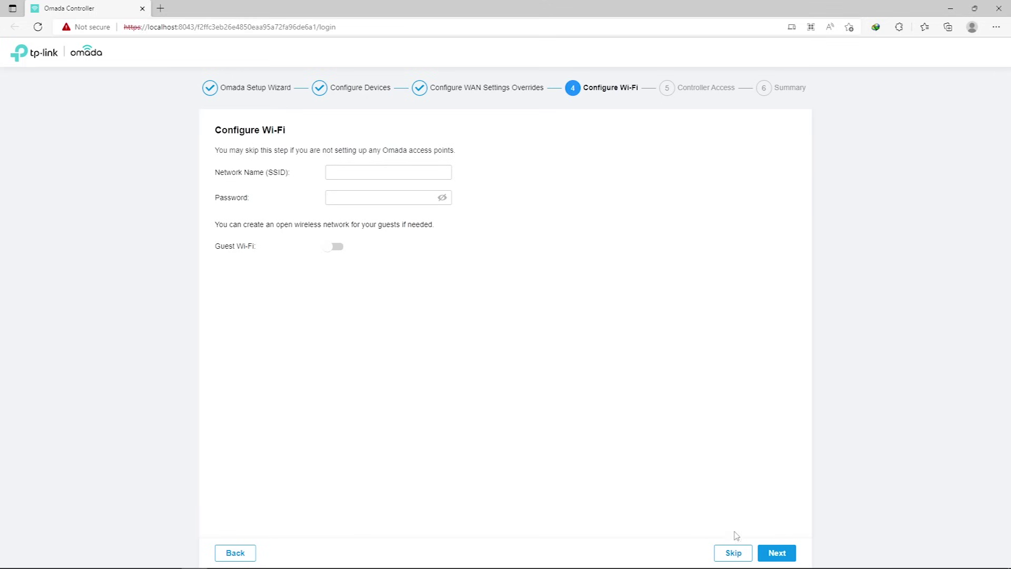
click(732, 551)
scroll(420, 217, down, 2)
scroll(420, 218, up, 2)
click(439, 206)
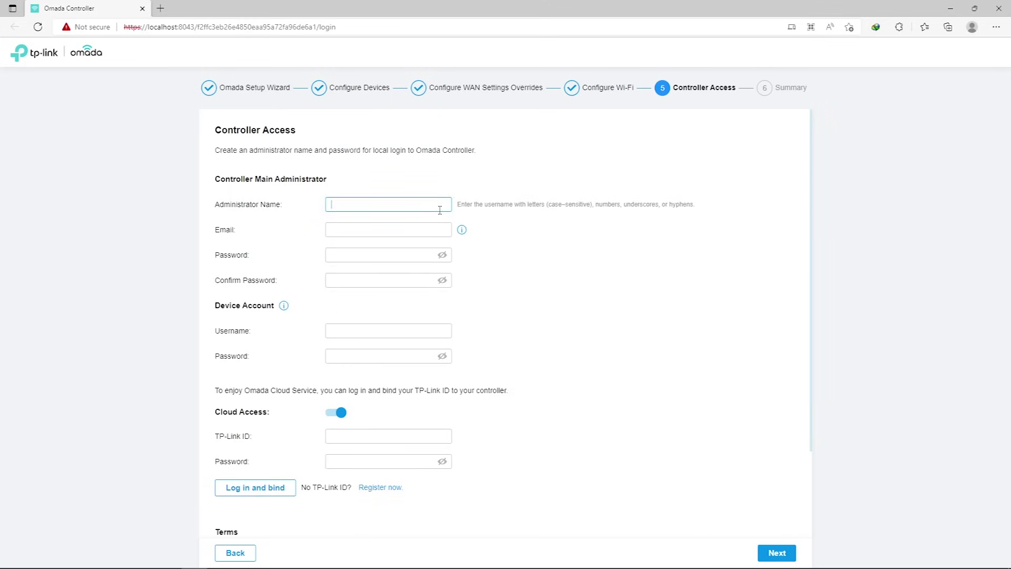
Enter the administrator e-mail and password and the device account username.
click(419, 227)
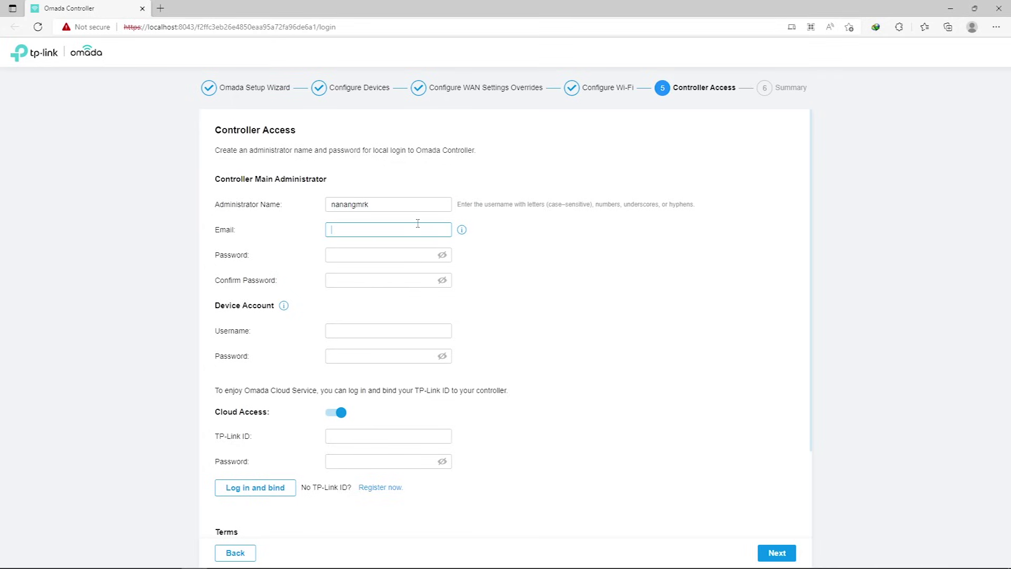
click(405, 249)
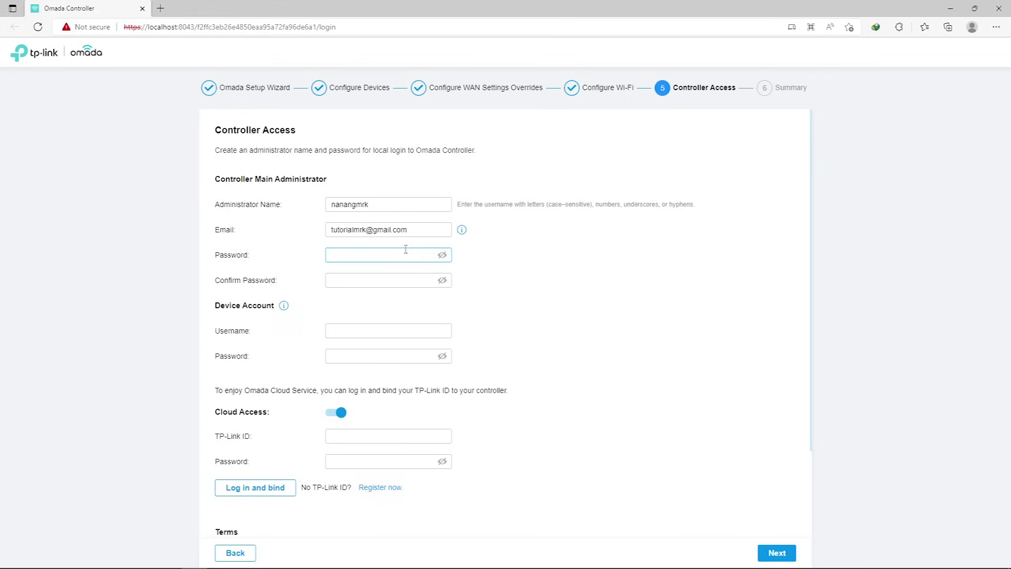
text(••)
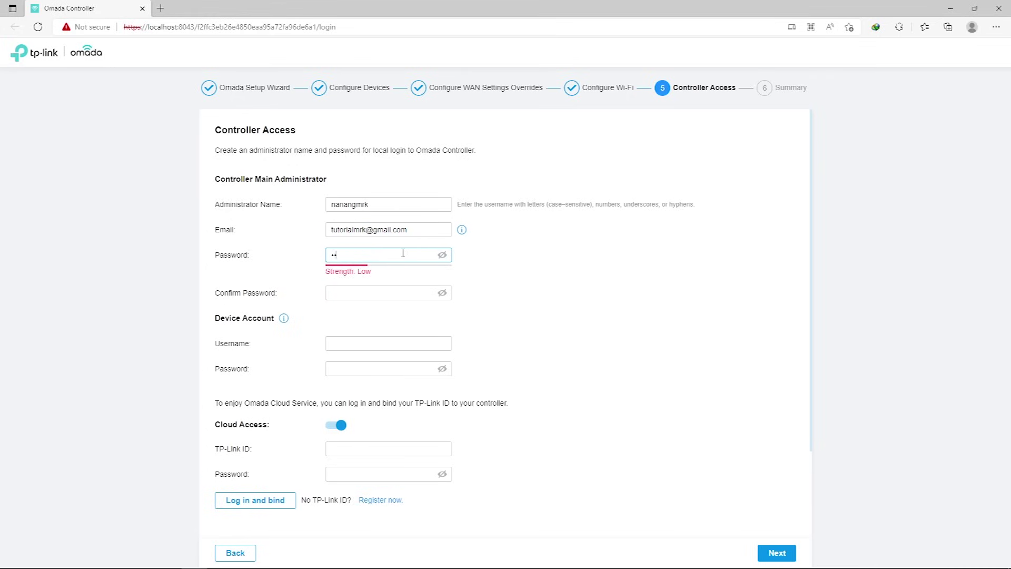
click(402, 343)
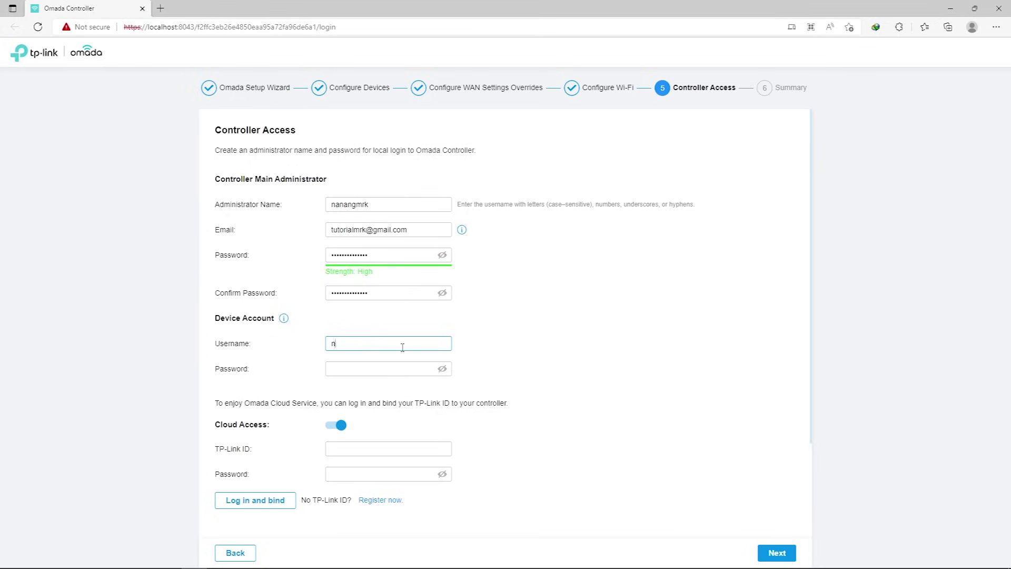
text(nanangmrk)
key(Tab)
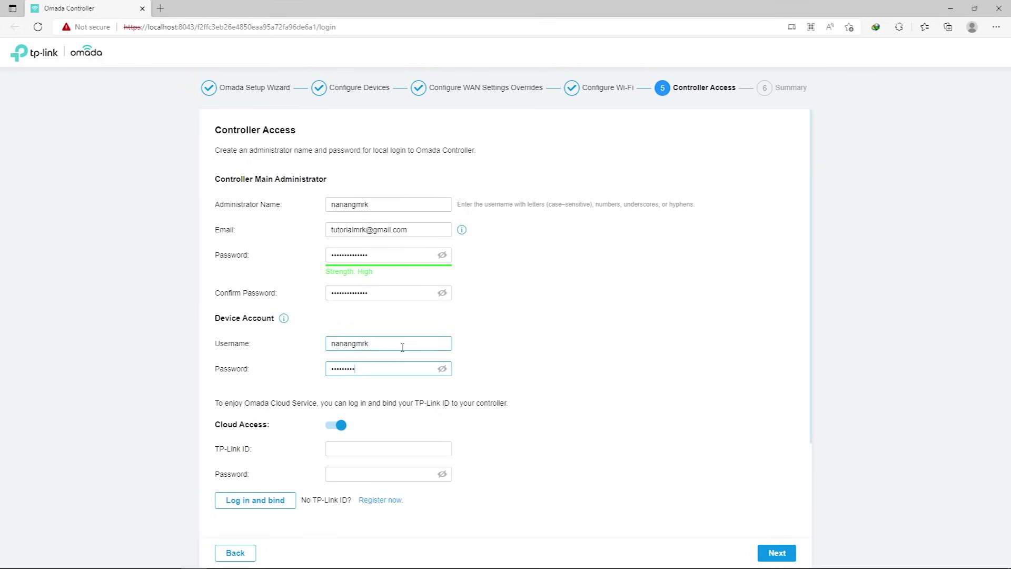
Turn off Cloud Access, accept the terms of use and finish the setup wizard.
click(311, 335)
scroll(311, 335, down, 2)
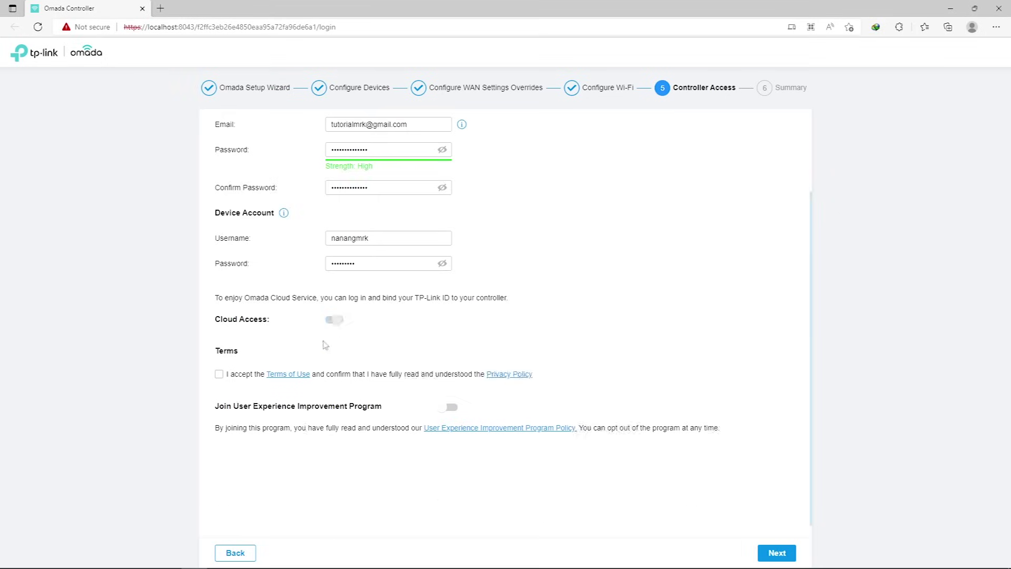
scroll(325, 345, up, 2)
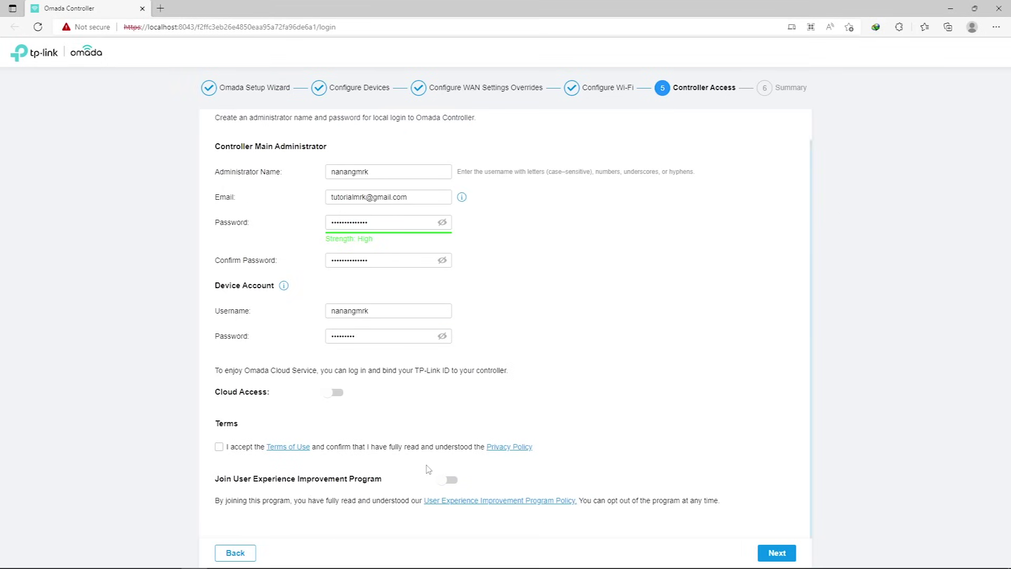
click(219, 450)
click(777, 551)
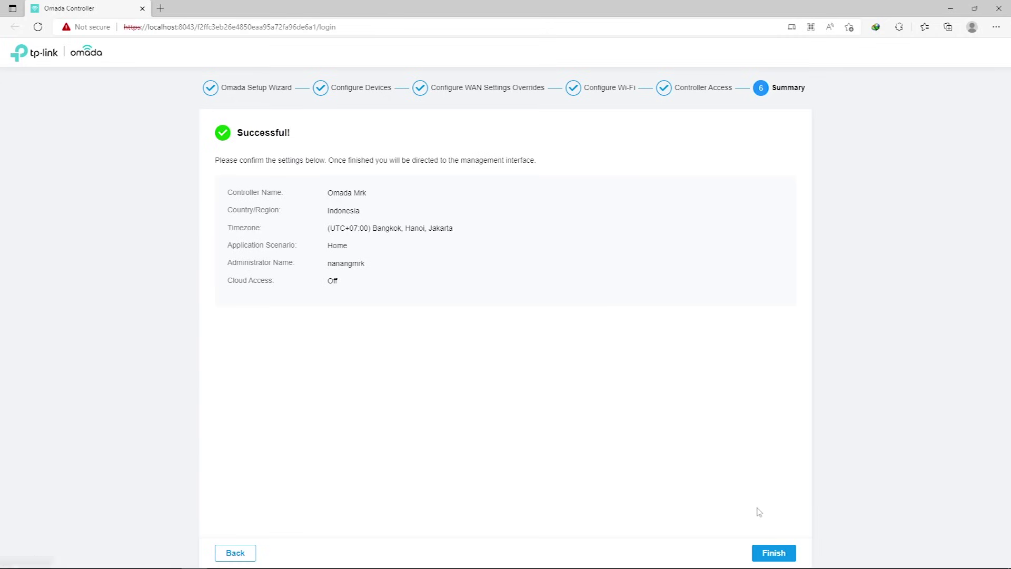
click(770, 549)
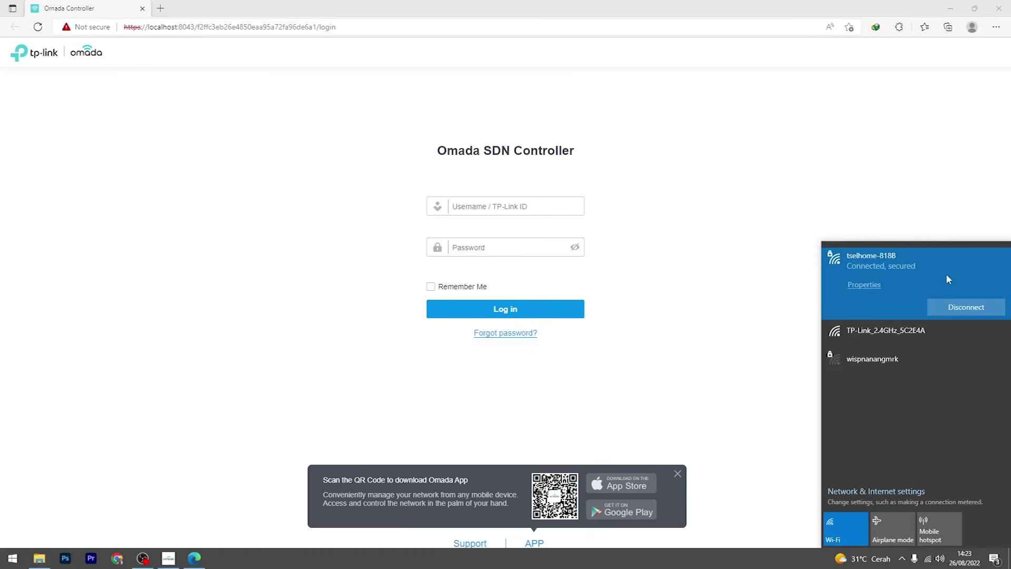
Connect the PC to the open TP-Link_2.4GHz_5C2E4A Wi-Fi network.
click(928, 346)
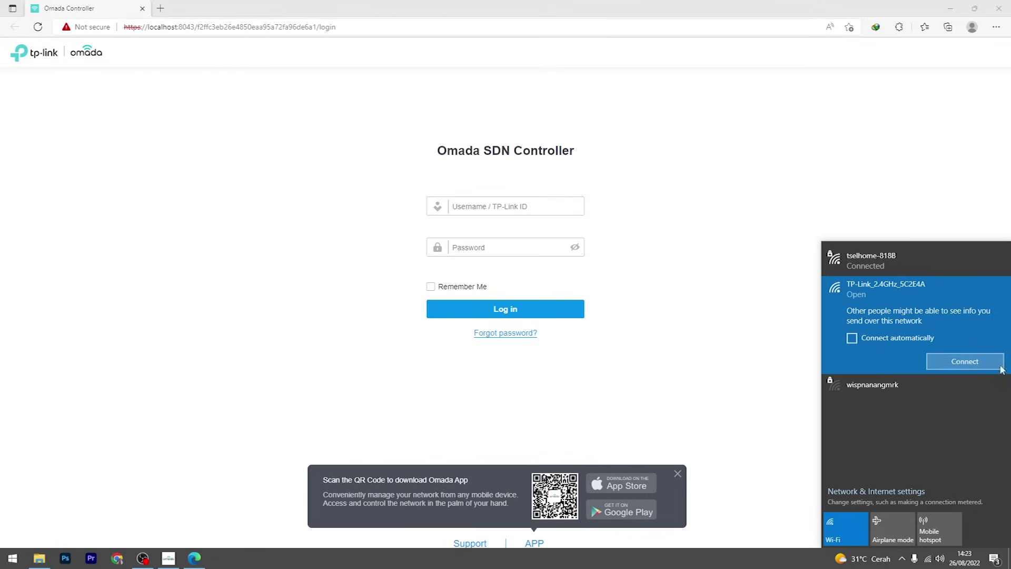
click(943, 366)
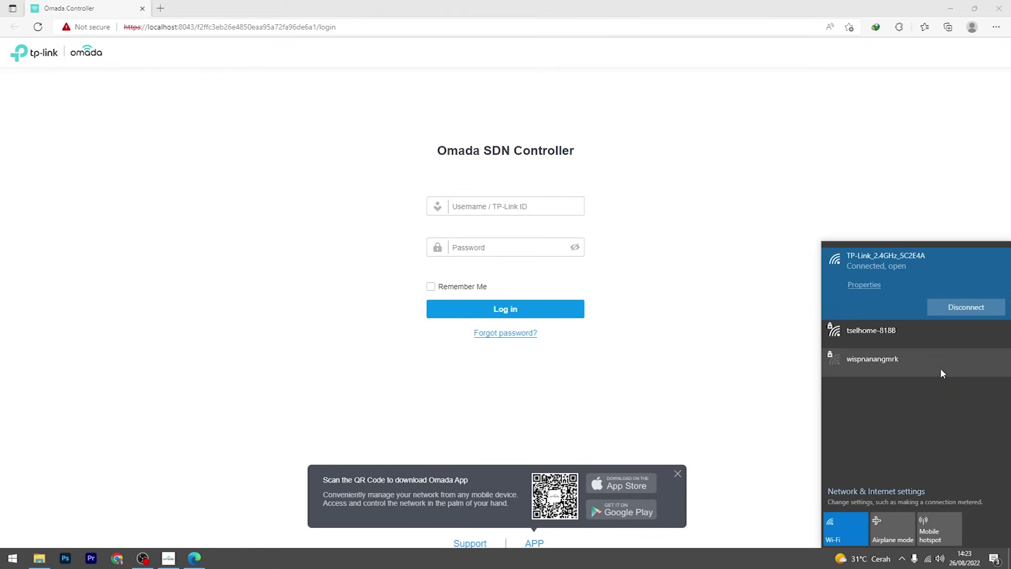
click(596, 219)
click(534, 210)
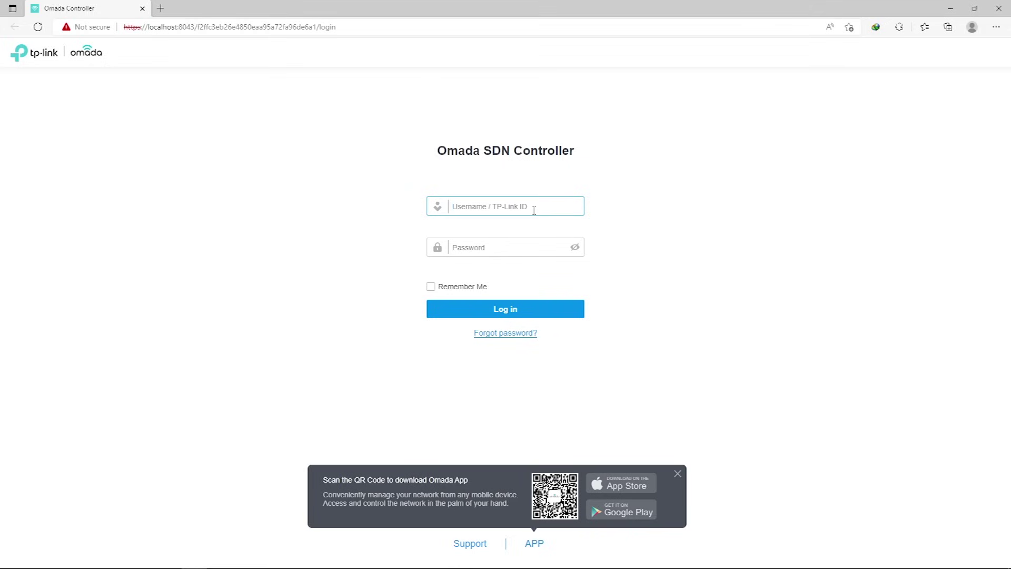
Log in to the controller with the administrator username and saved credentials.
text(nanangm)
click(536, 260)
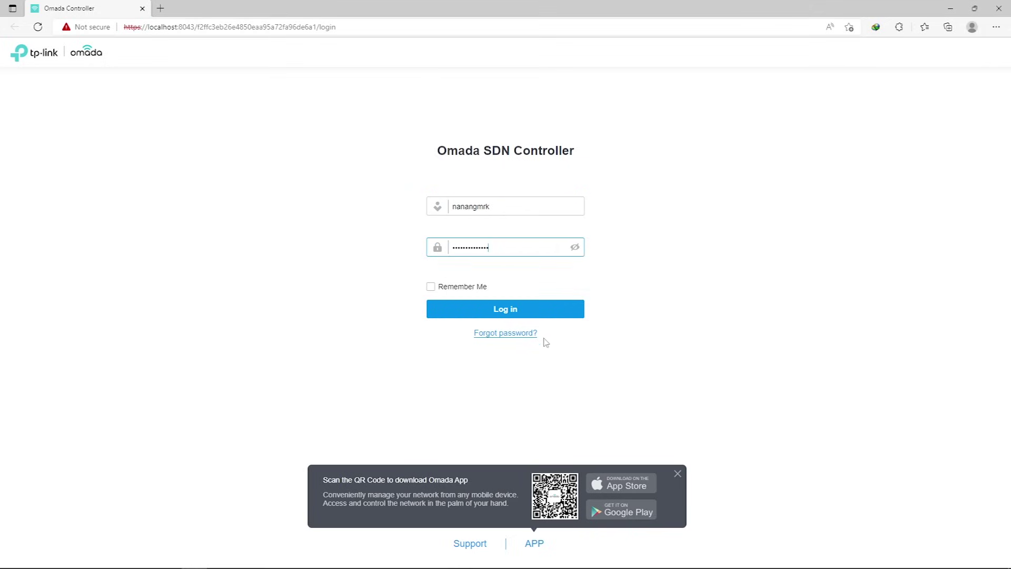
click(541, 313)
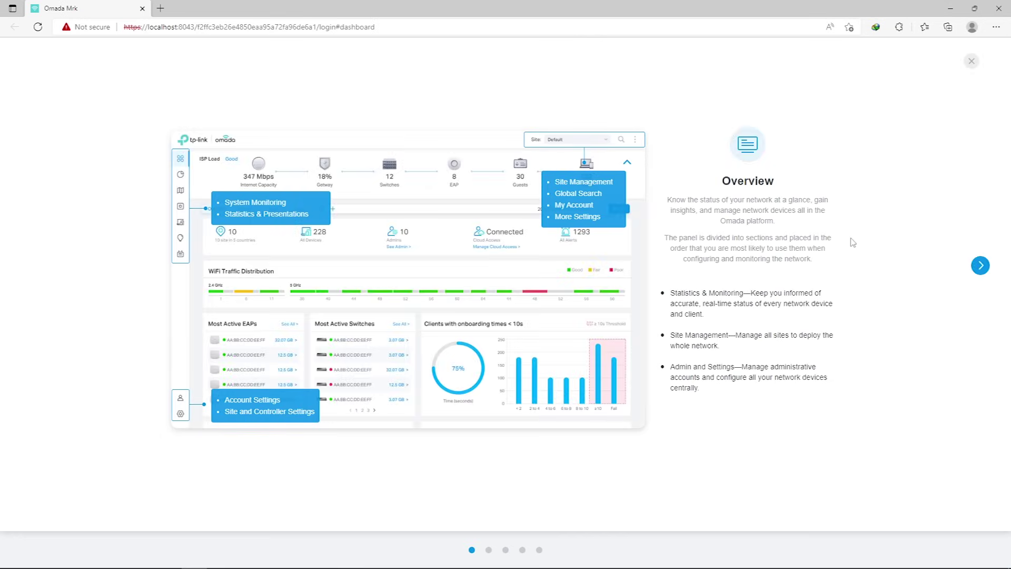
Step through all five introductory tour slides to reach the dashboard.
click(982, 266)
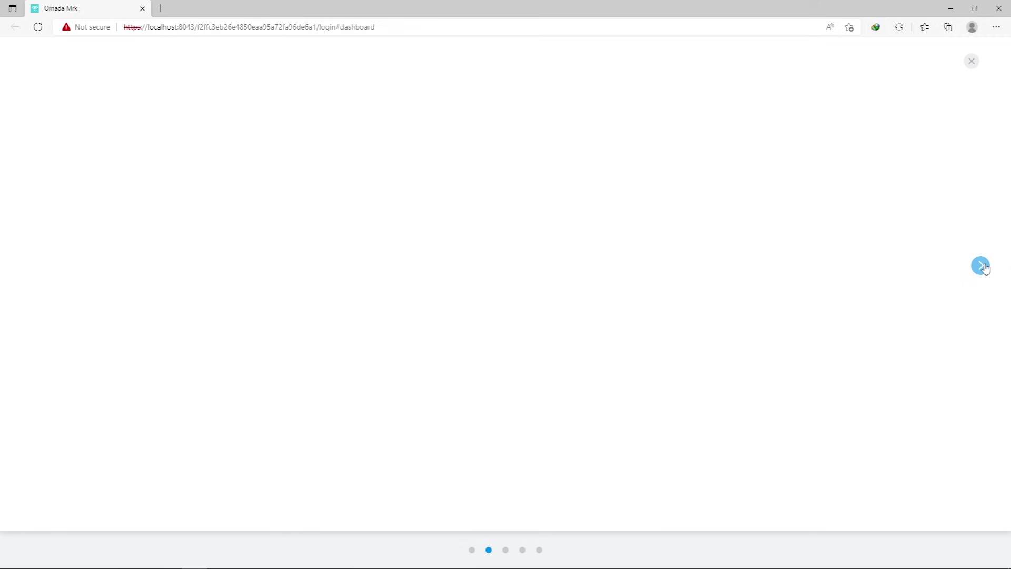
click(981, 266)
click(980, 266)
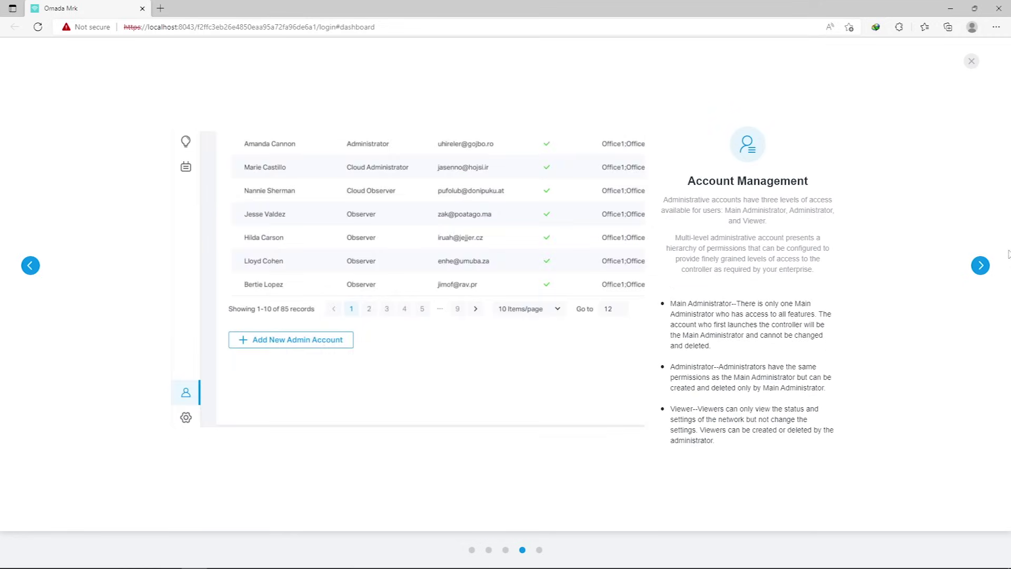
click(979, 265)
click(978, 267)
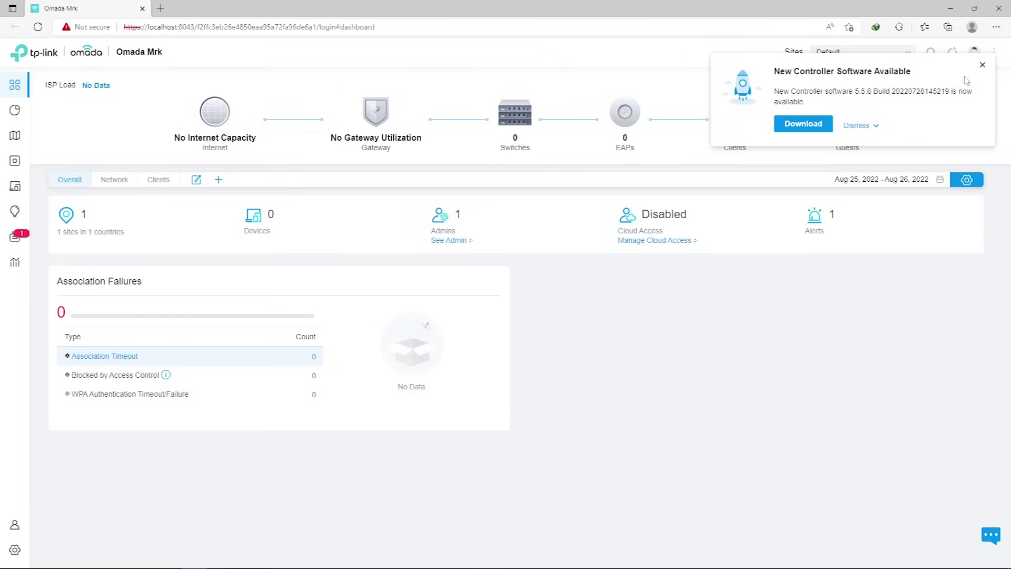
Dismiss the new software notice and open the APs list showing the pending EAP110-Outdoor.
click(981, 65)
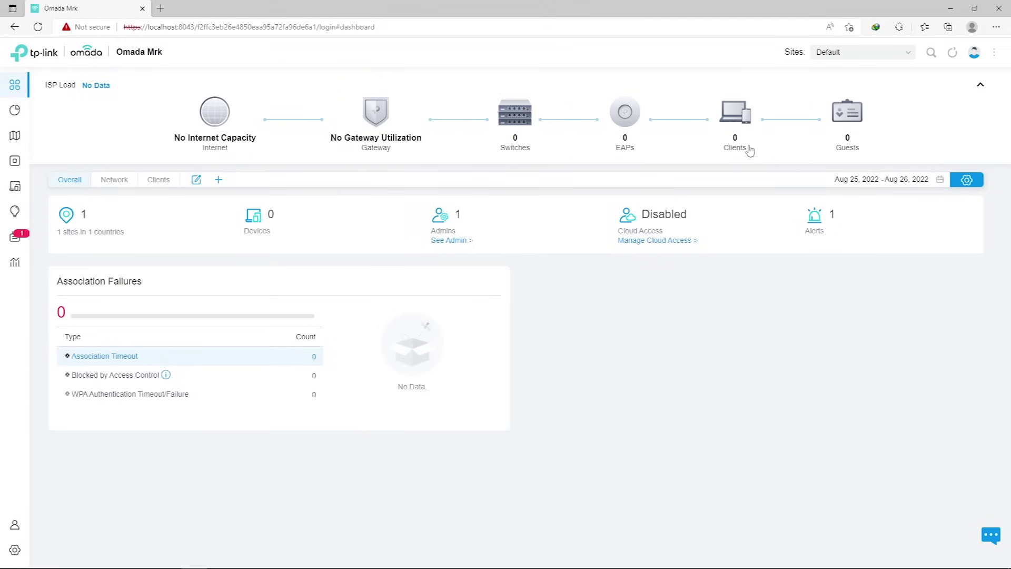
mouse_move(610, 122)
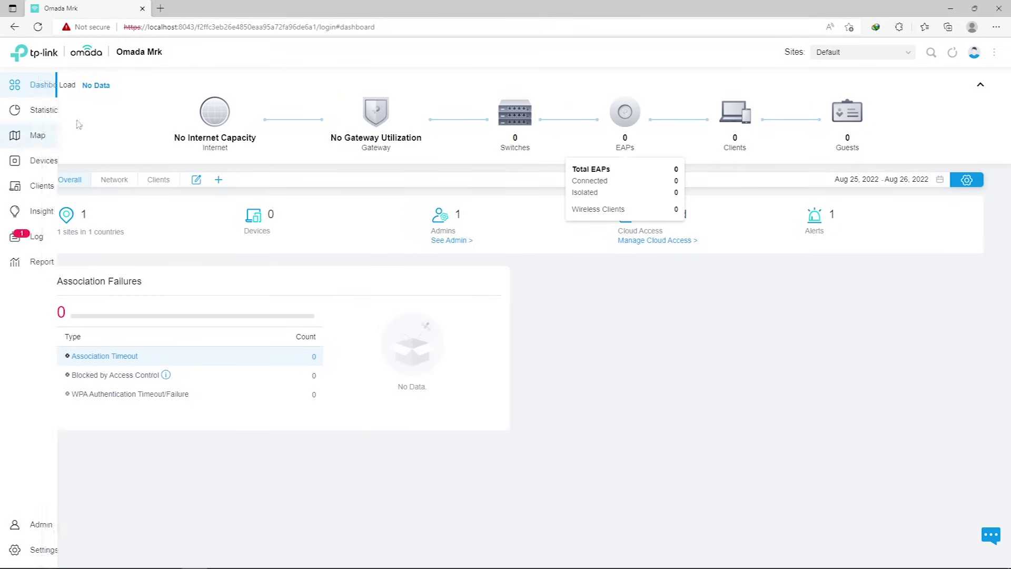
click(626, 114)
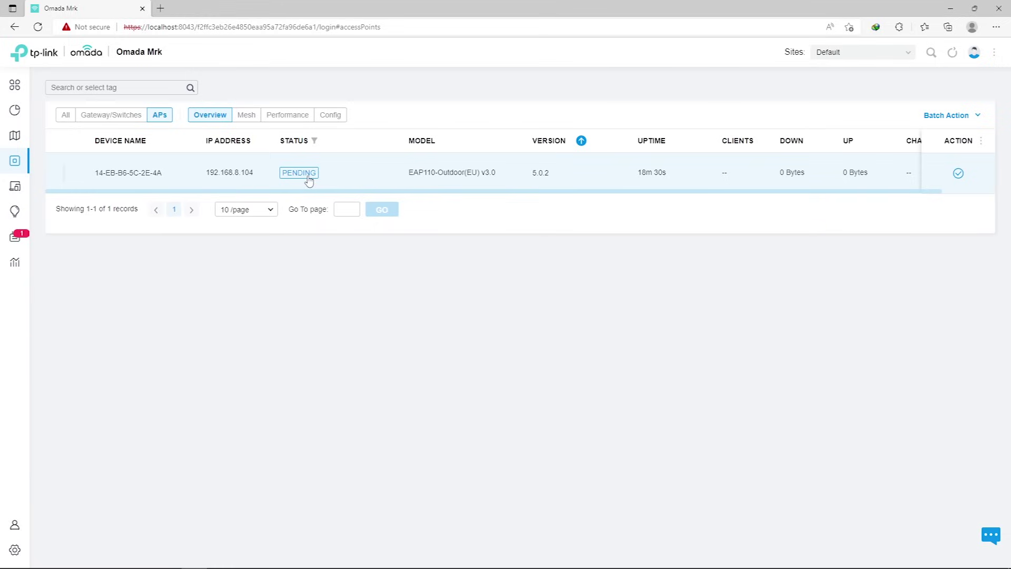
Adopt the pending EAP110-Outdoor access point and check the alert log.
click(363, 184)
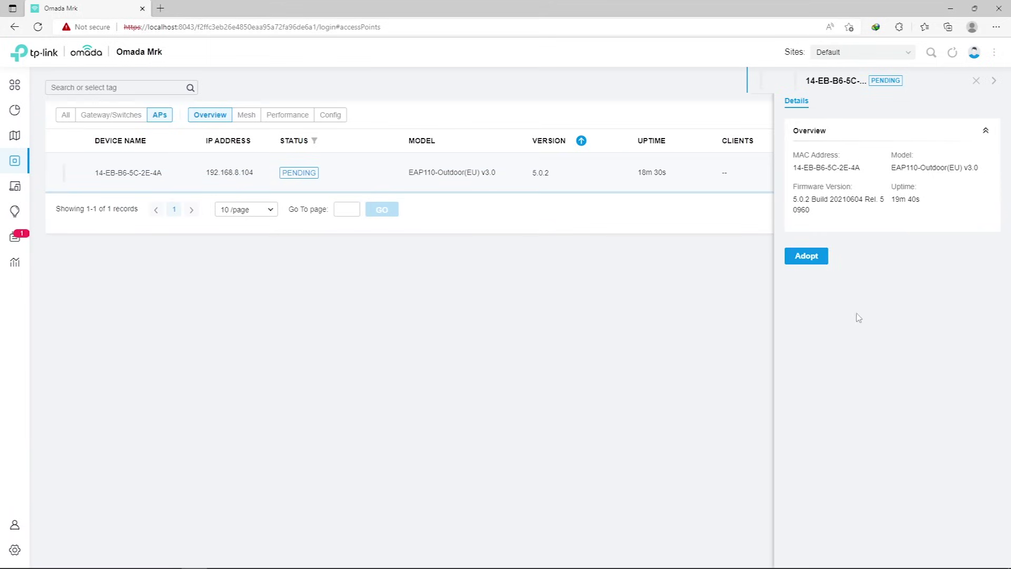
click(809, 262)
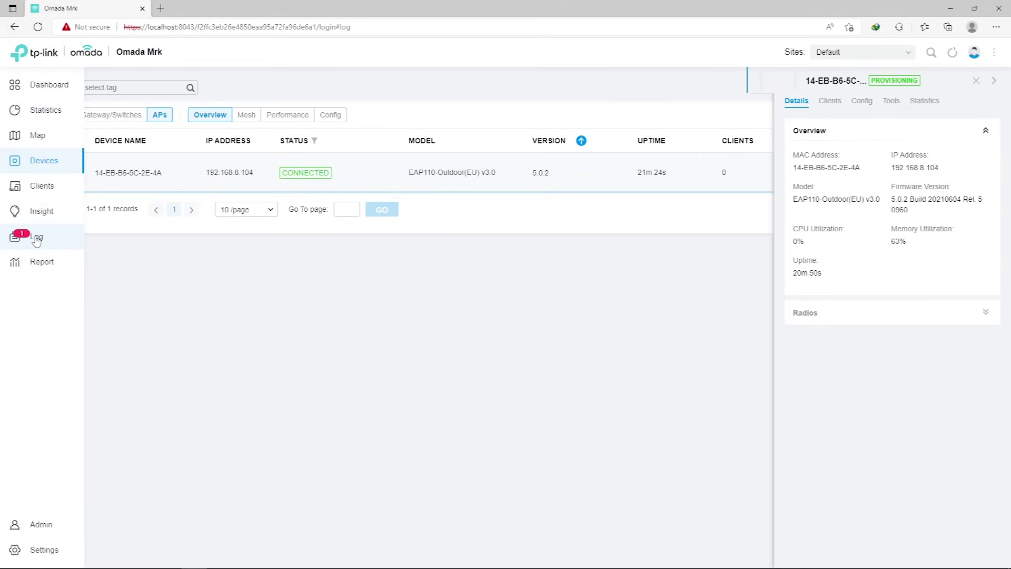
click(36, 238)
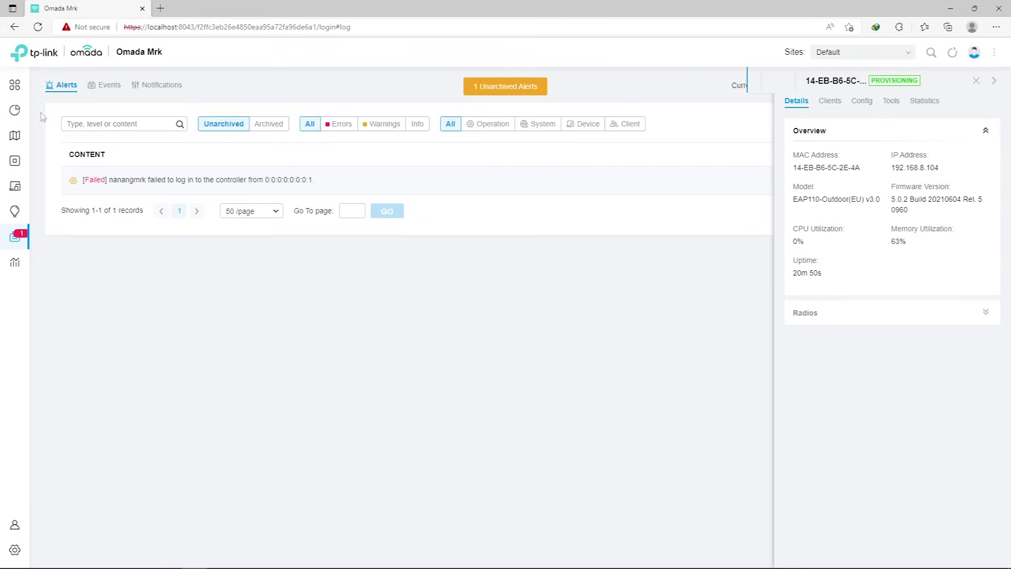
Return via the dashboard to the AP list, where the EAP110-Outdoor shows Connected on firmware 5.0.2.
click(40, 89)
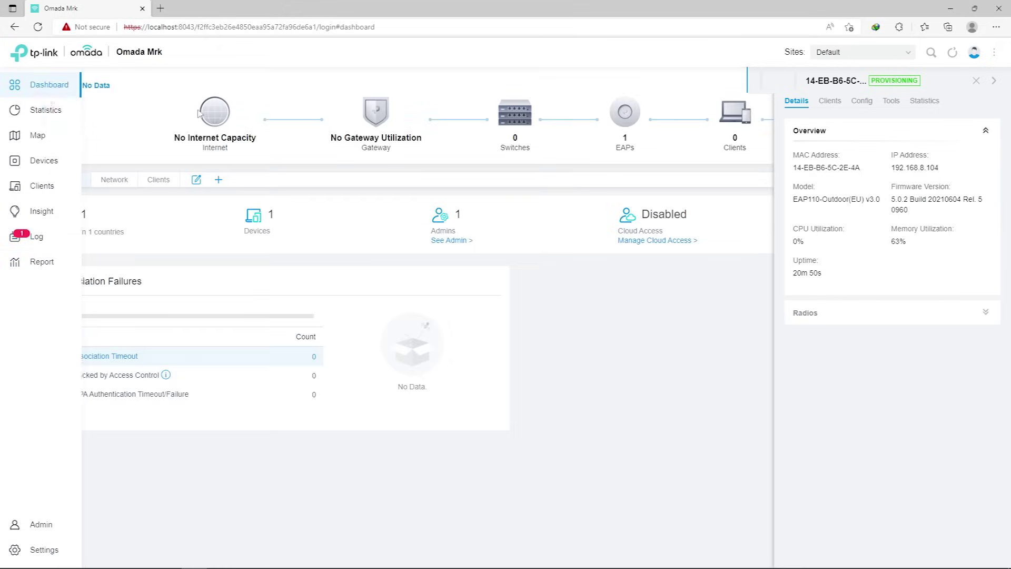
mouse_move(624, 138)
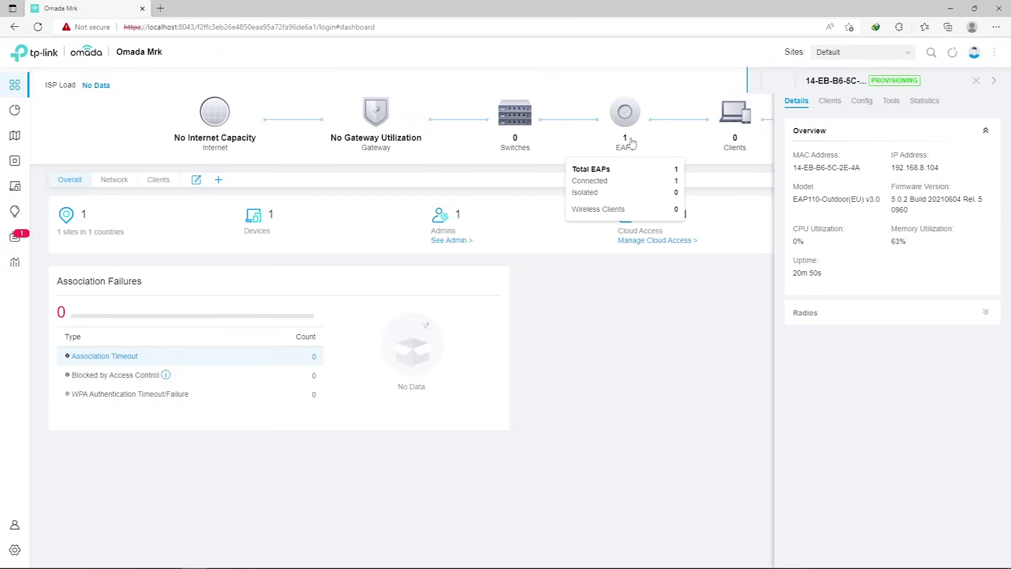
click(633, 128)
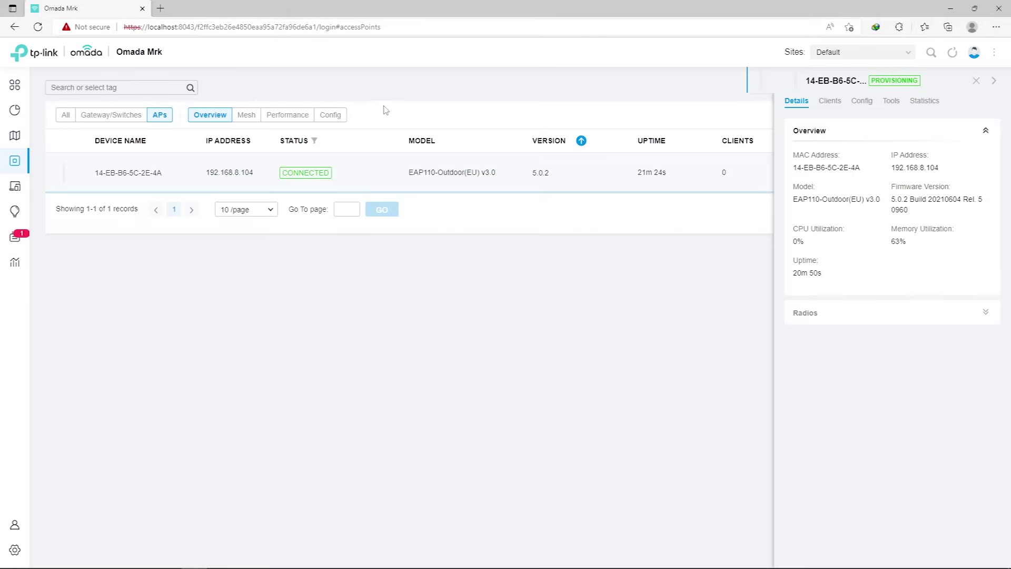
mouse_move(22, 215)
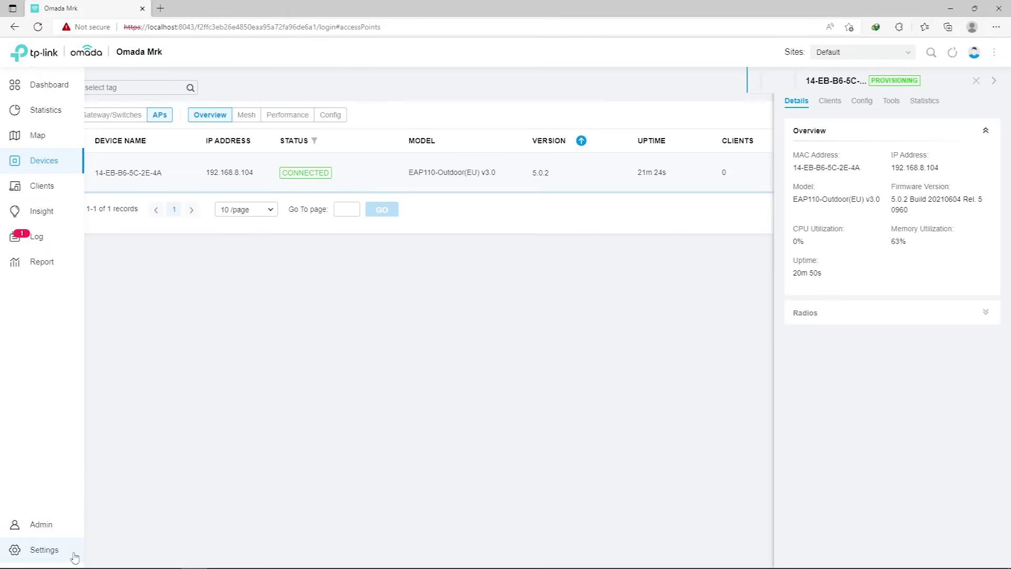
click(74, 554)
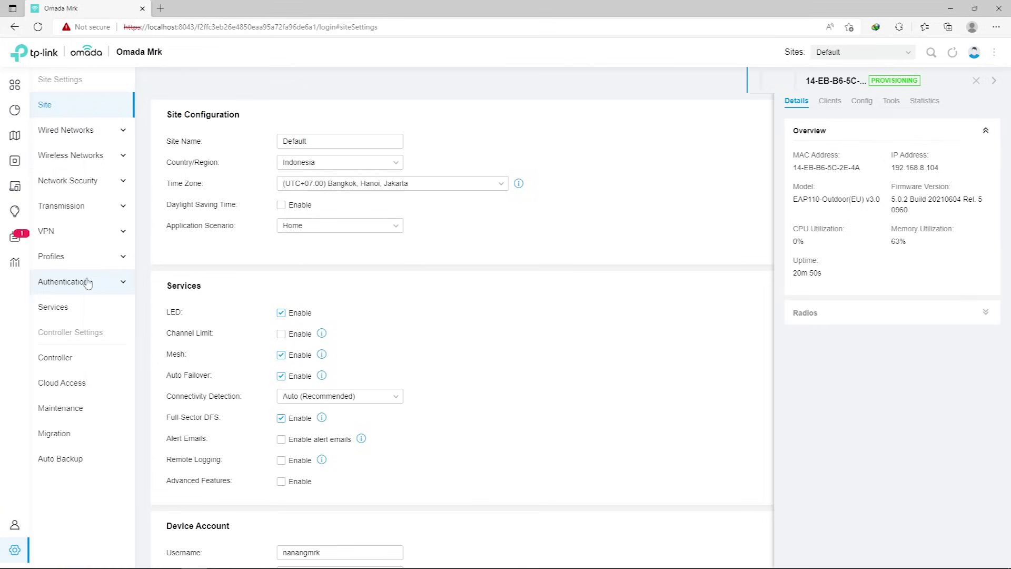
Create a WLAN named 'EAP VOUCHER' with Security set to None.
click(103, 166)
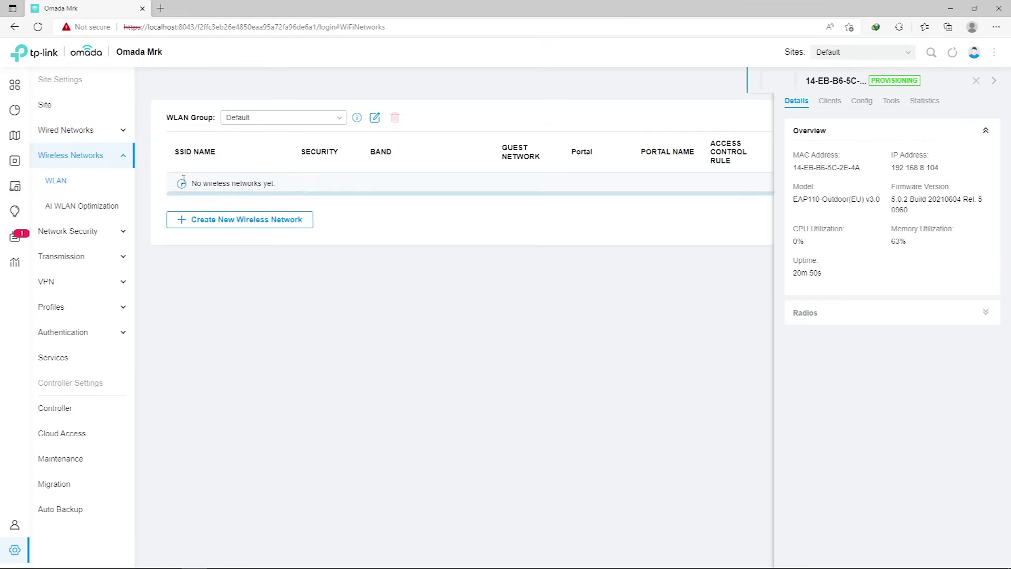
click(81, 185)
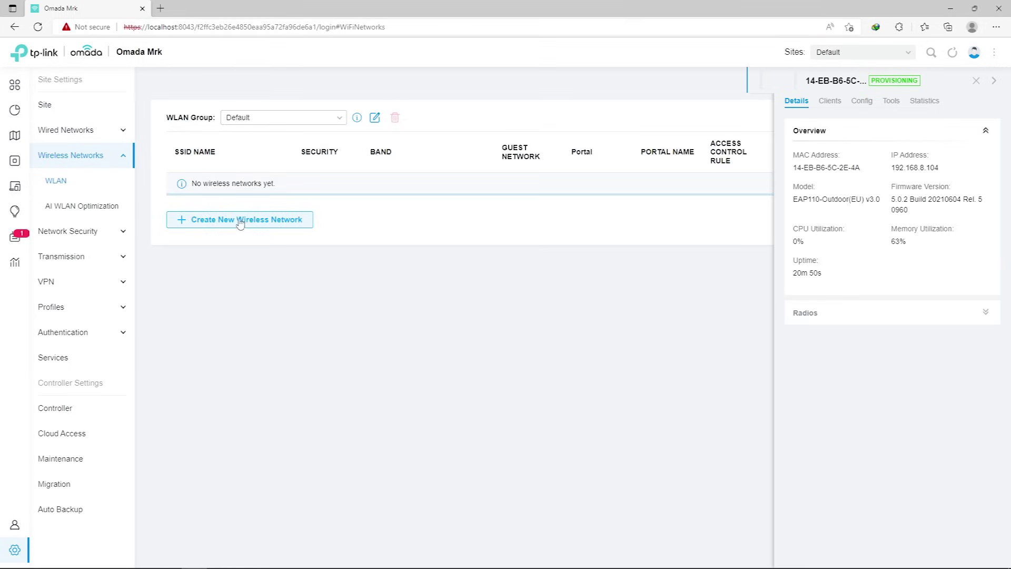
click(267, 220)
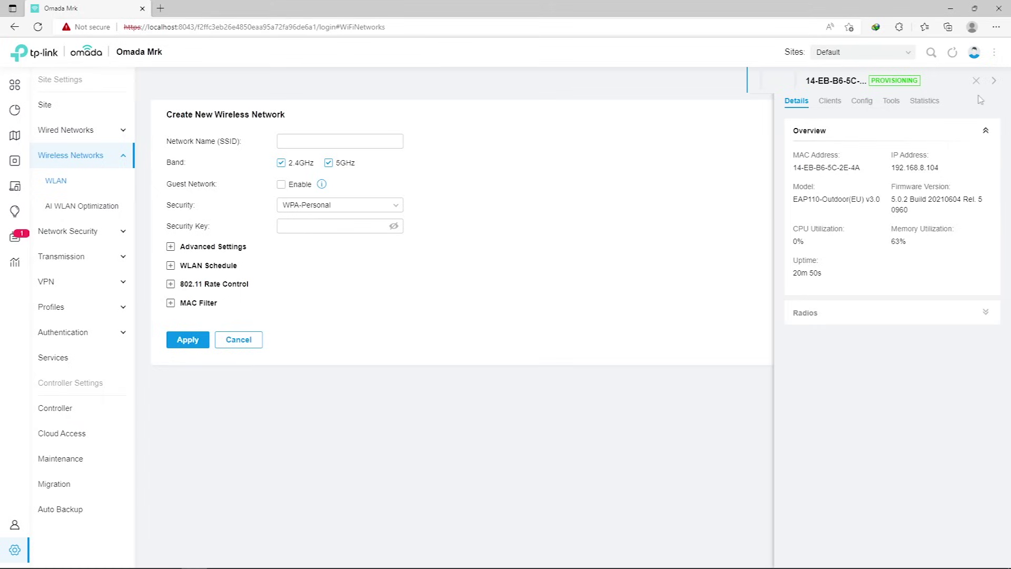
click(360, 137)
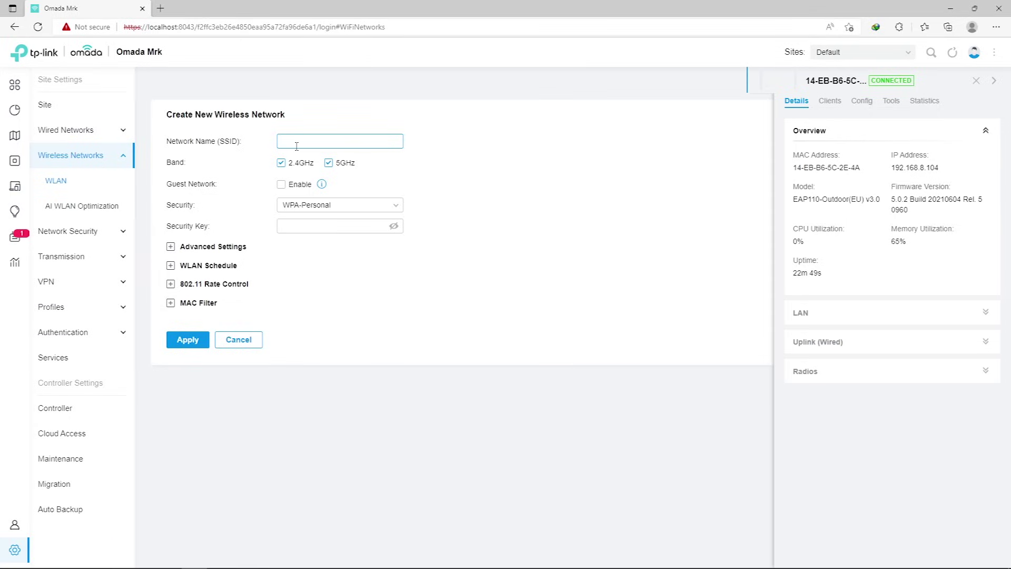
text(EAP VOUCHER)
click(295, 163)
click(333, 208)
click(334, 225)
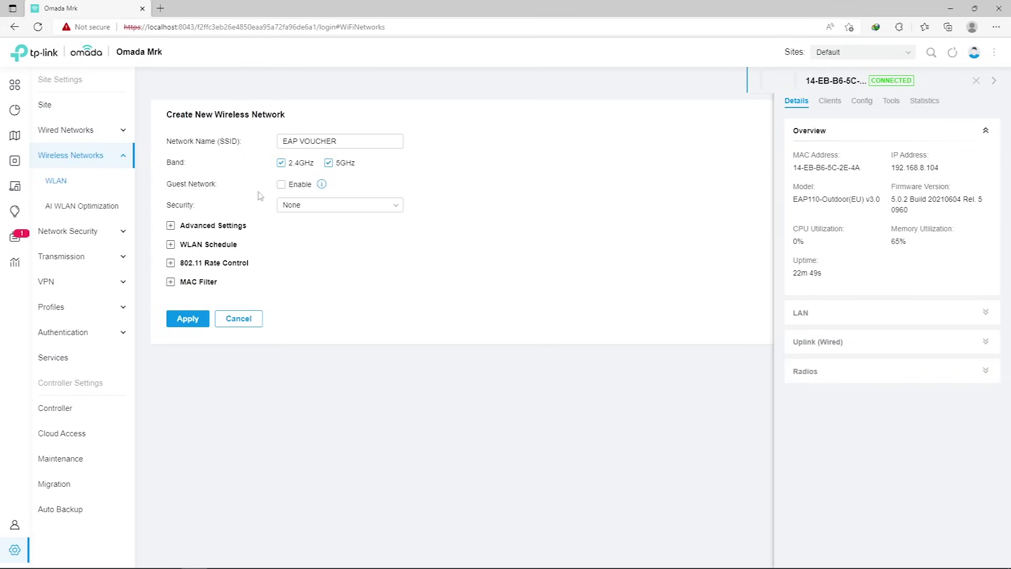
click(199, 322)
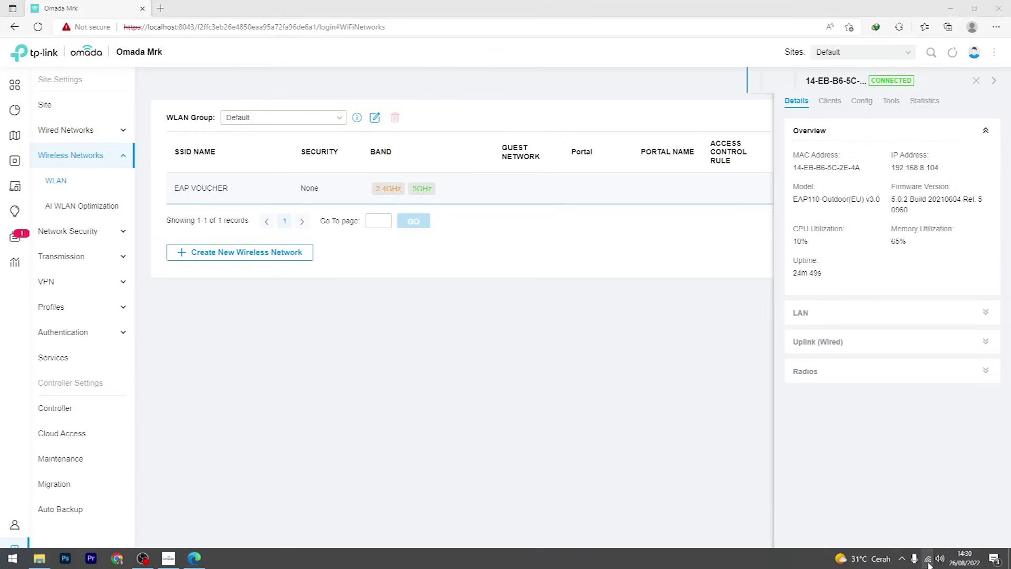
Check the Windows Wi-Fi list, then go to the Authentication Portal page.
click(928, 559)
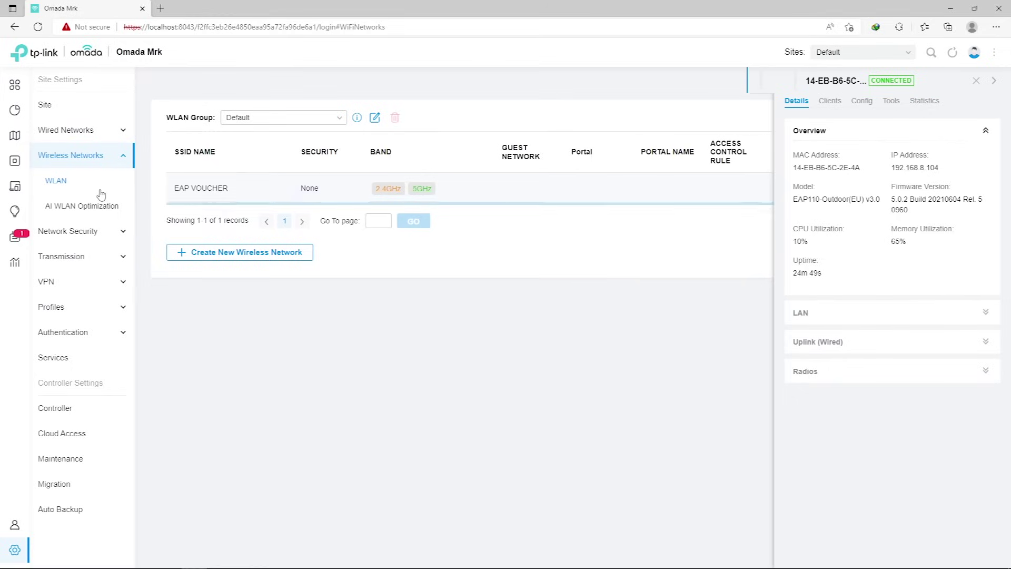
click(88, 332)
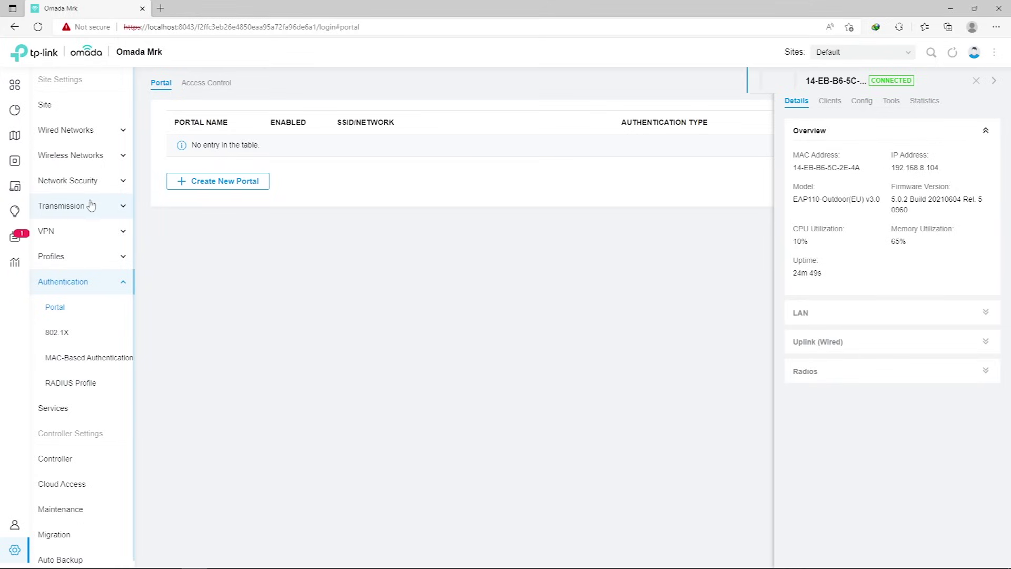
Start a new portal named Vocheran, enable it, and attach it to the EAP VOUCHER SSID.
click(206, 184)
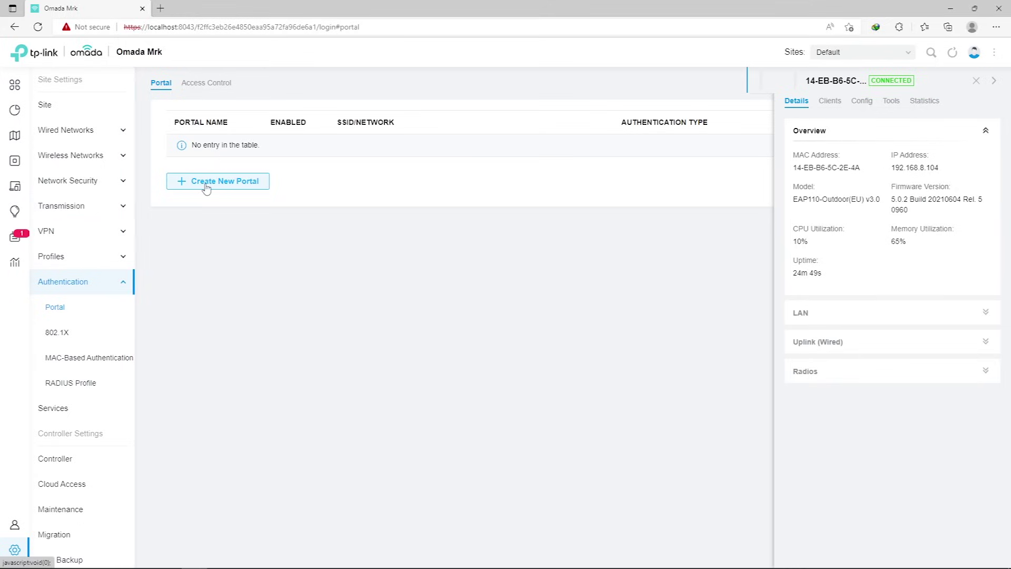
click(995, 84)
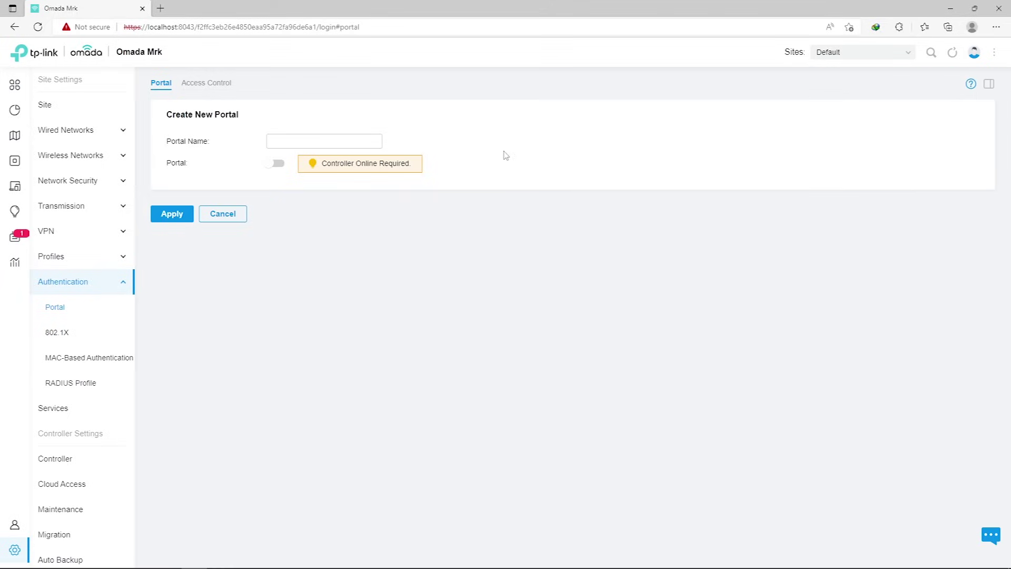
click(357, 143)
click(275, 163)
scroll(601, 248, down, 1)
scroll(604, 247, up, 1)
click(377, 189)
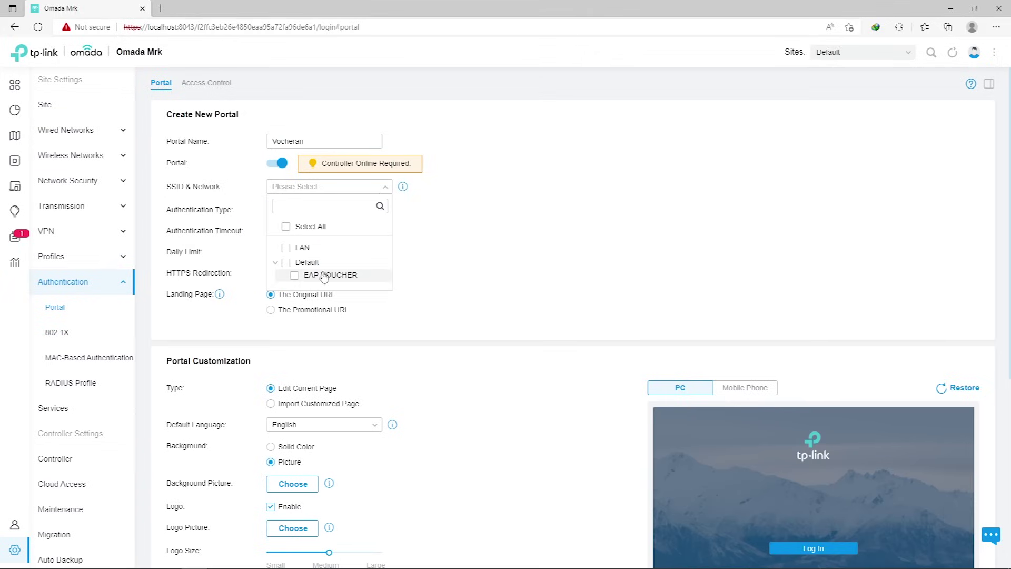
click(305, 275)
click(432, 218)
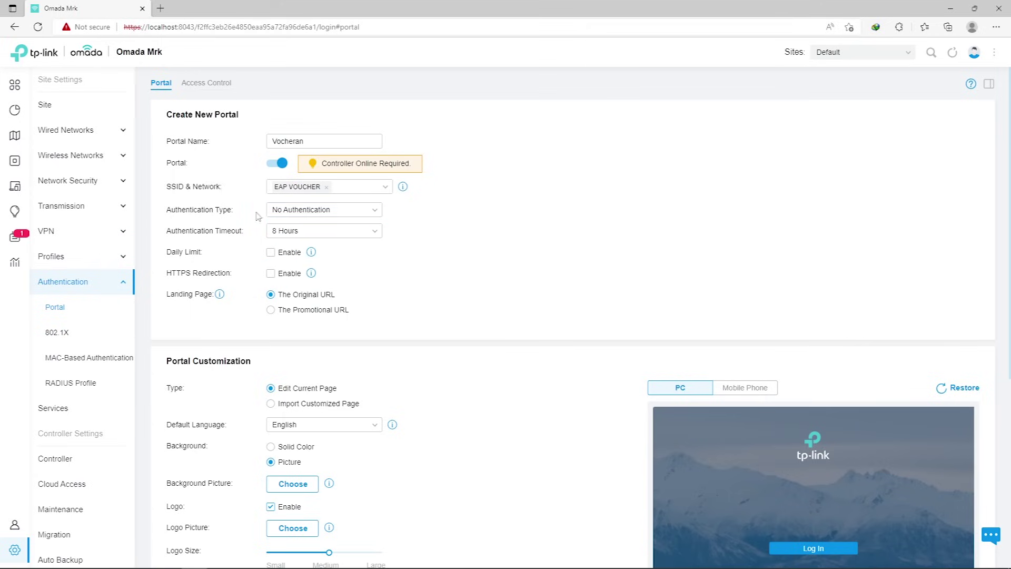
Set authentication to Hotspot and try the local user, voucher and SMS login options.
click(310, 213)
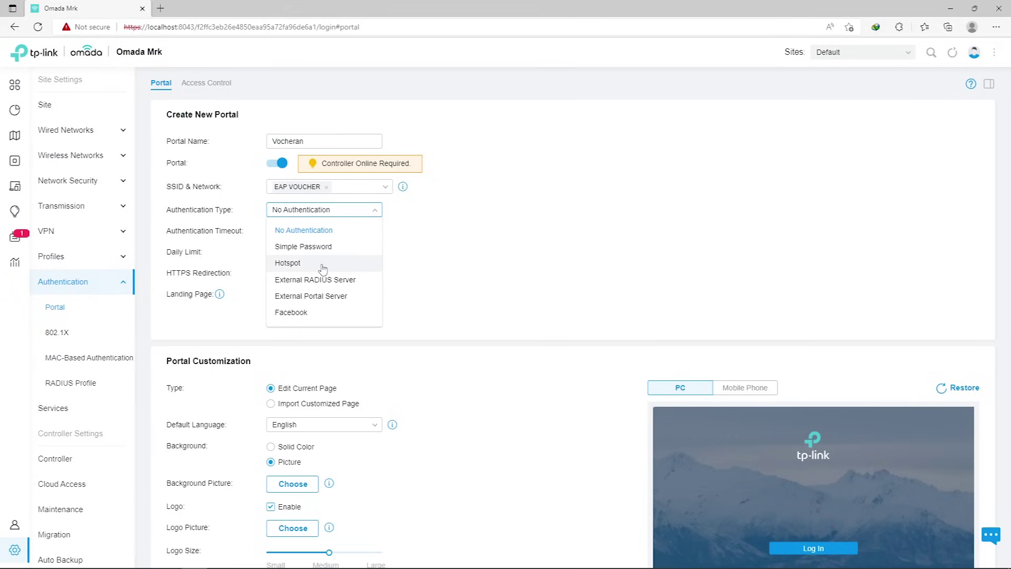
scroll(321, 269, down, 5)
scroll(322, 237, up, 4)
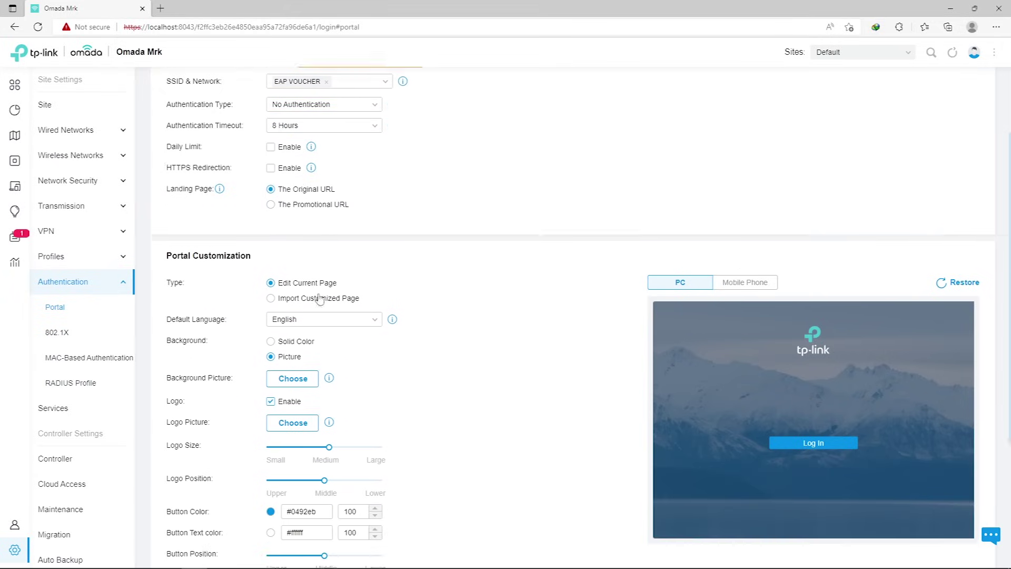
click(326, 179)
click(339, 157)
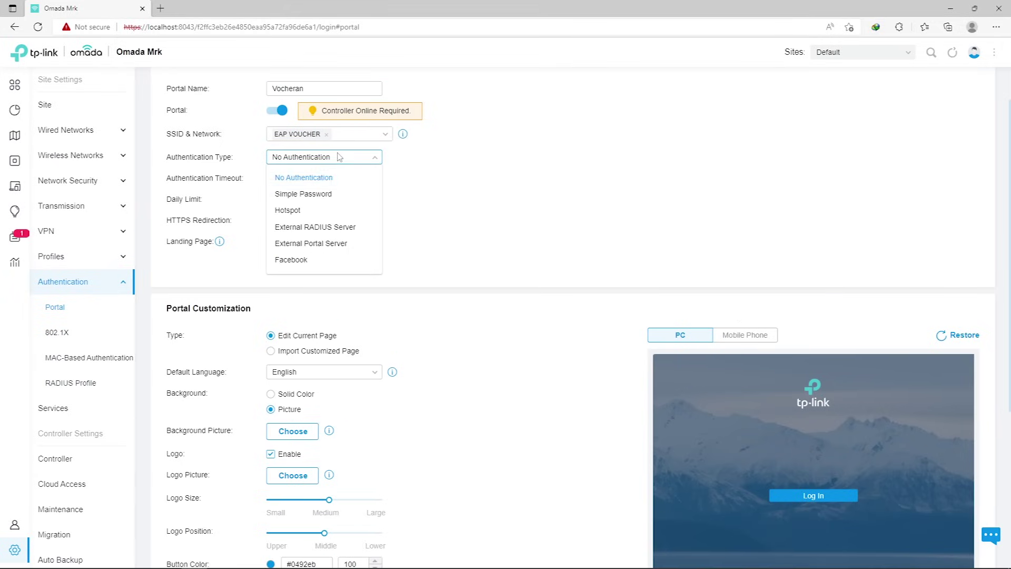
click(287, 210)
scroll(769, 379, down, 3)
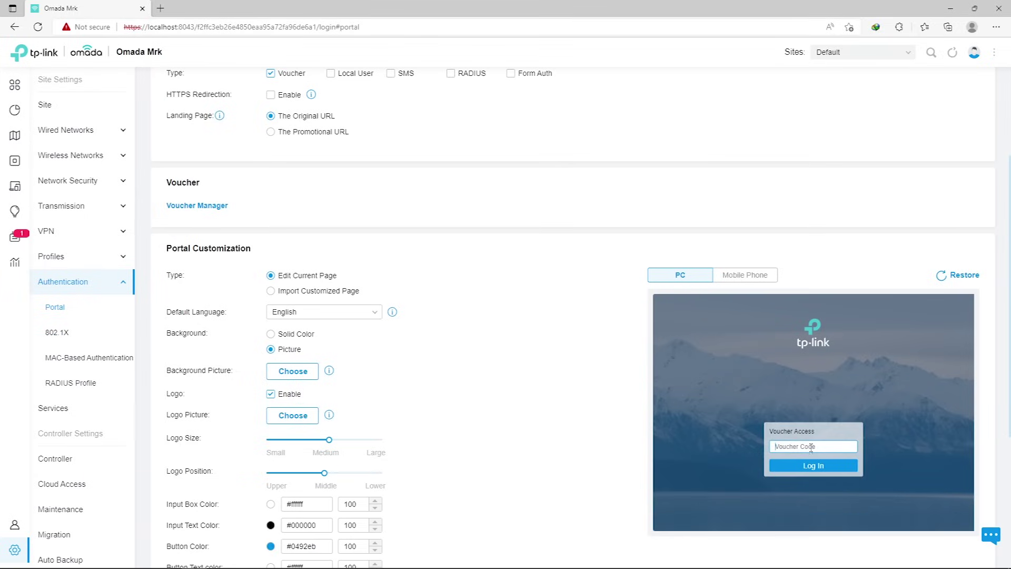
scroll(784, 436, up, 3)
click(352, 231)
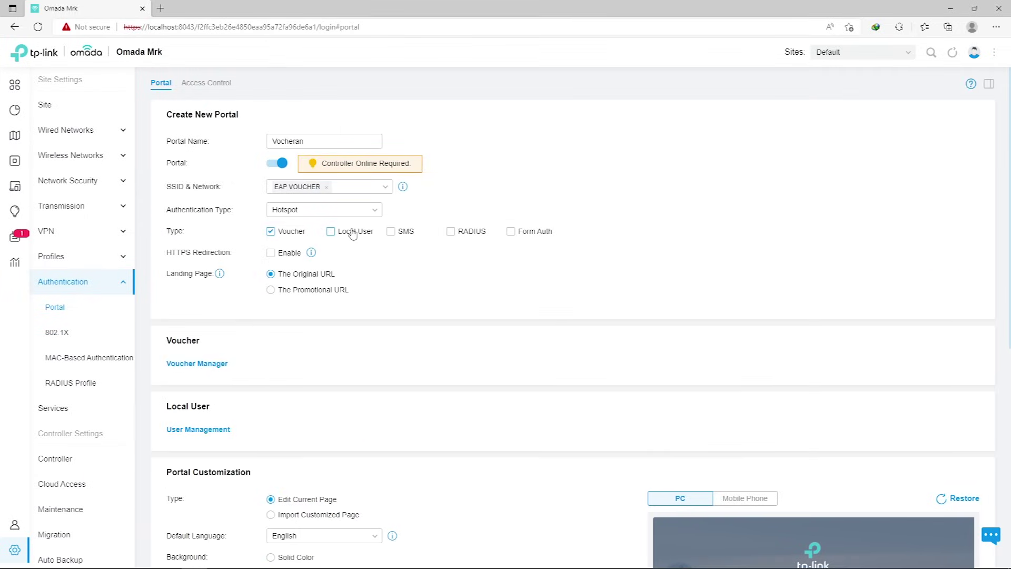
click(291, 232)
scroll(814, 288, down, 5)
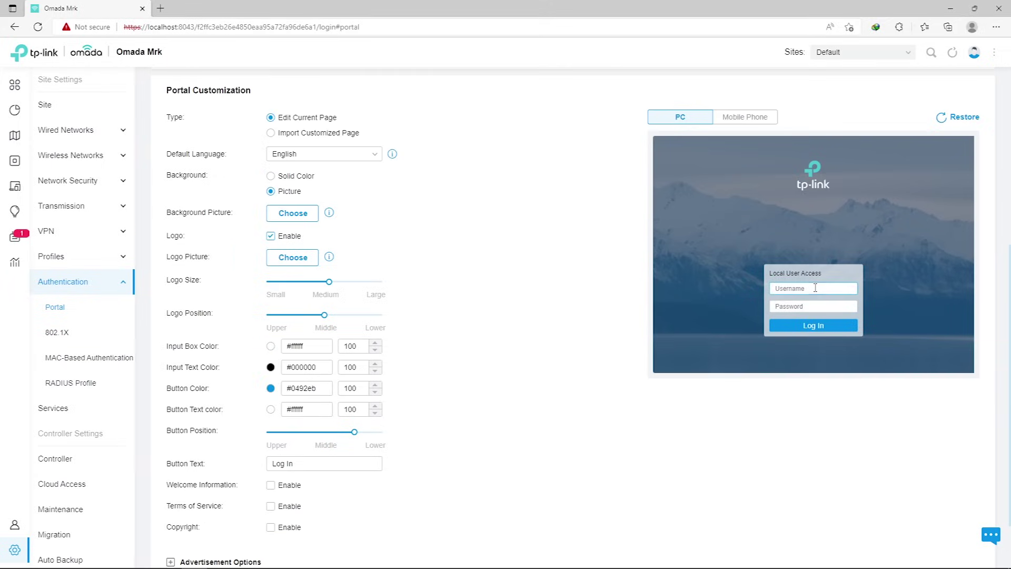
scroll(789, 318, up, 5)
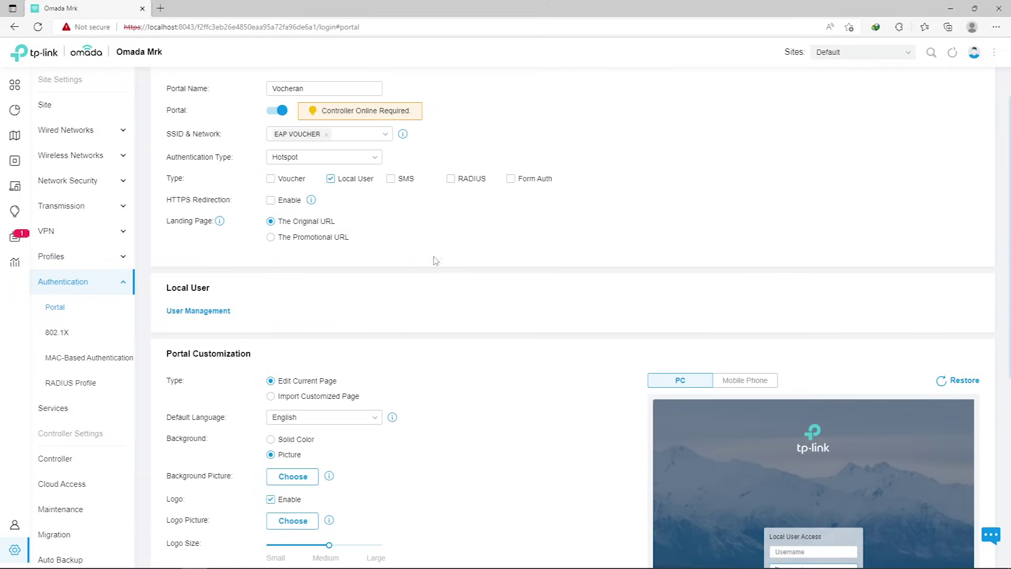
click(399, 176)
scroll(758, 422, down, 6)
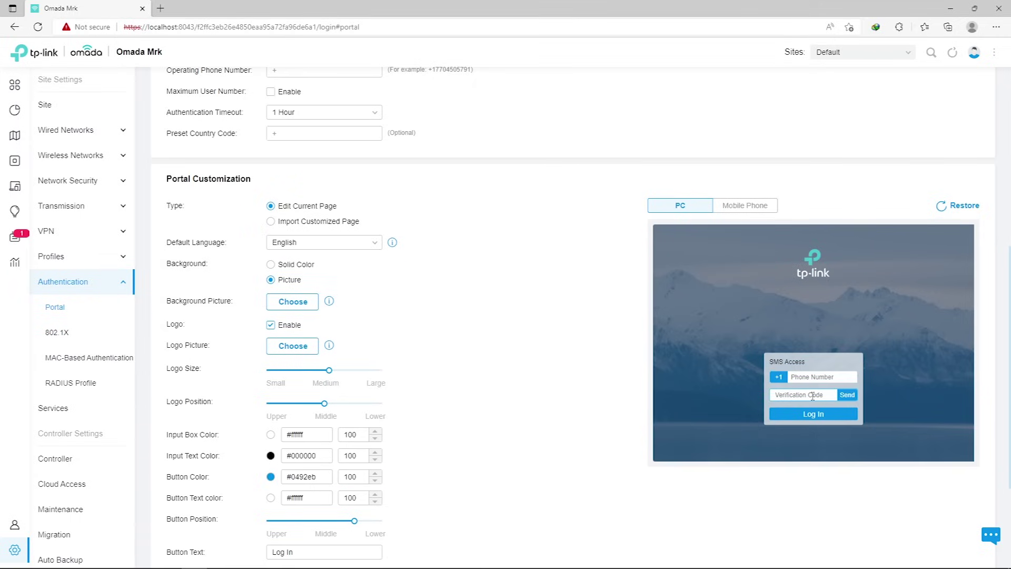
scroll(813, 395, up, 7)
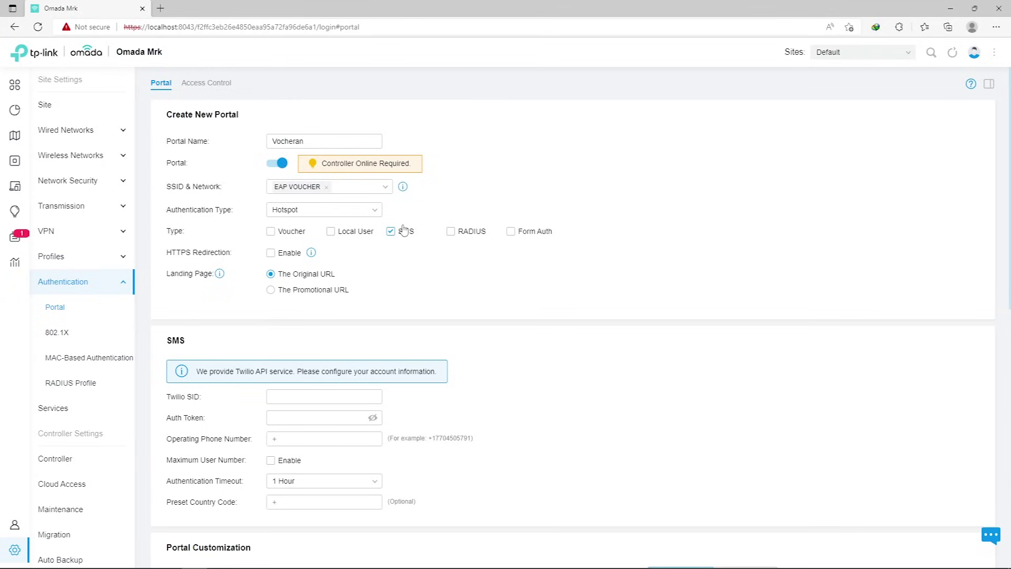
click(398, 234)
click(396, 233)
scroll(400, 253, down, 2)
Look at the Twilio fields and Facebook authentication, then return to Hotspot with SMS login off.
click(279, 293)
click(305, 308)
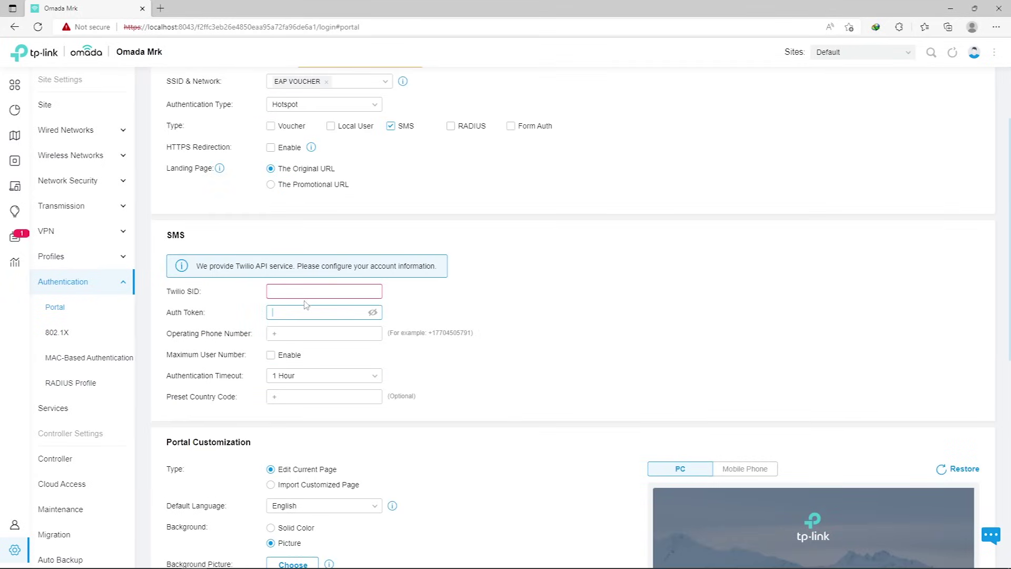
scroll(802, 355, down, 3)
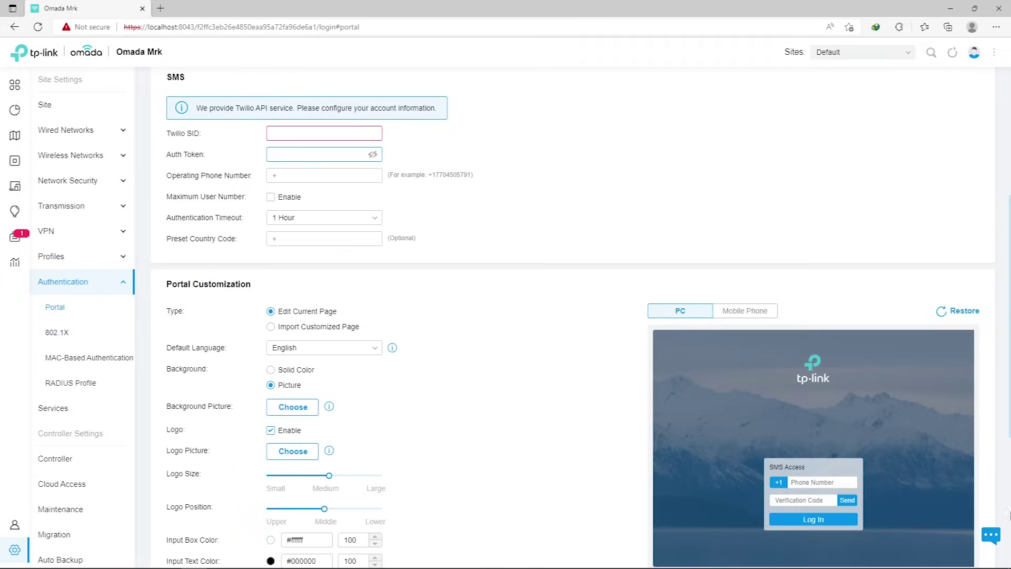
scroll(722, 442, up, 5)
click(358, 210)
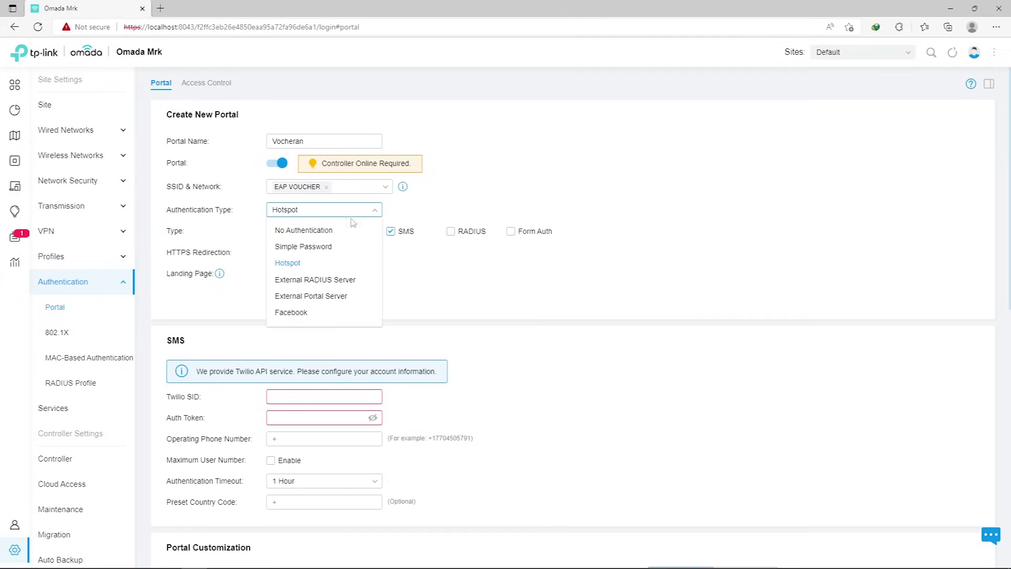
click(334, 312)
scroll(830, 445, down, 3)
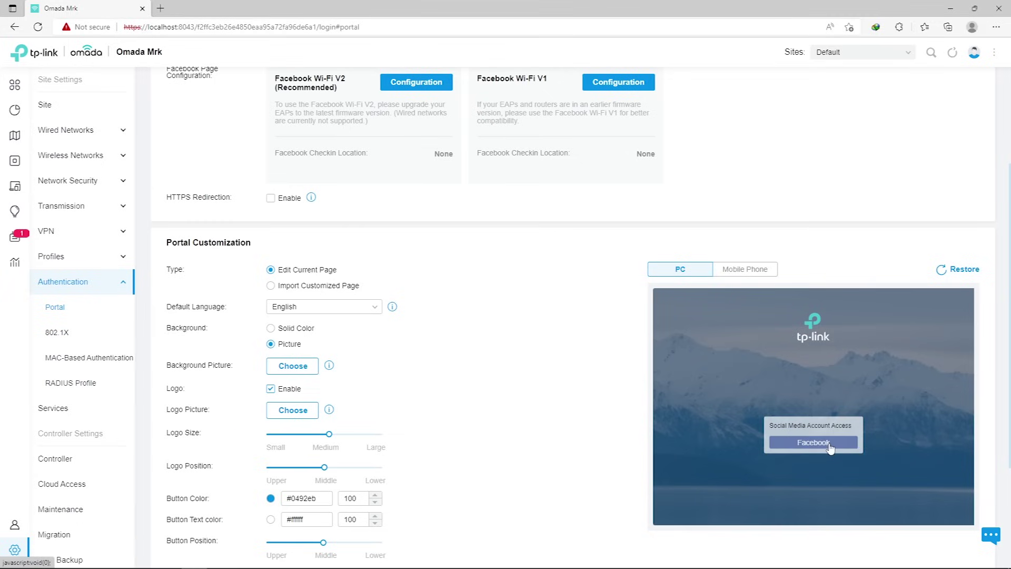
click(830, 447)
scroll(824, 416, up, 2)
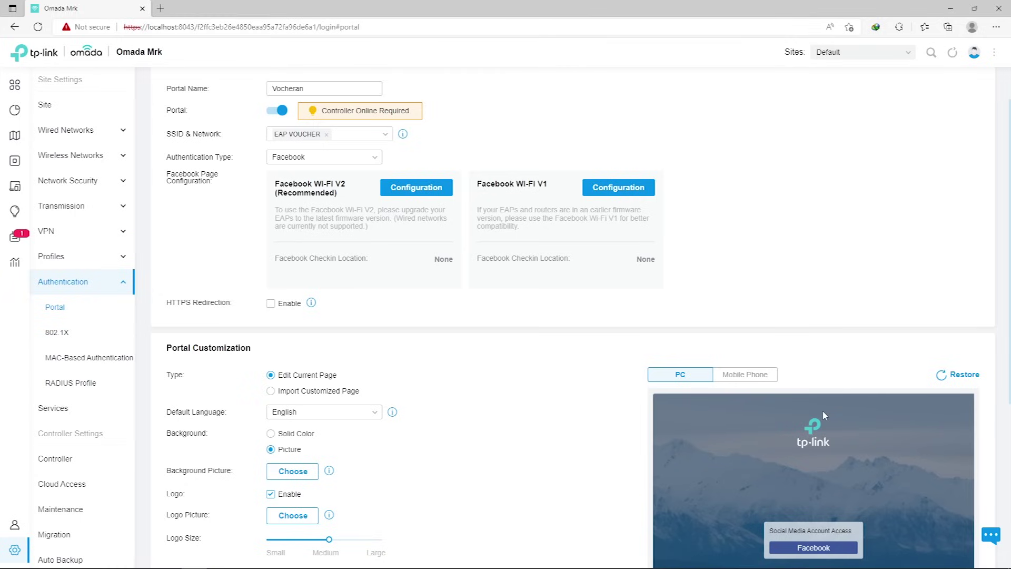
scroll(651, 254, up, 1)
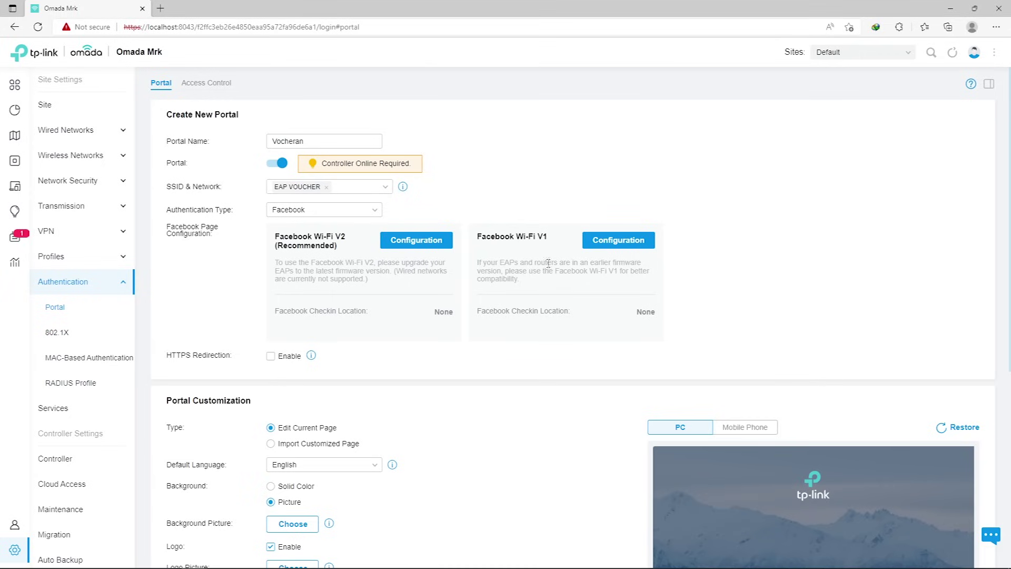
click(339, 211)
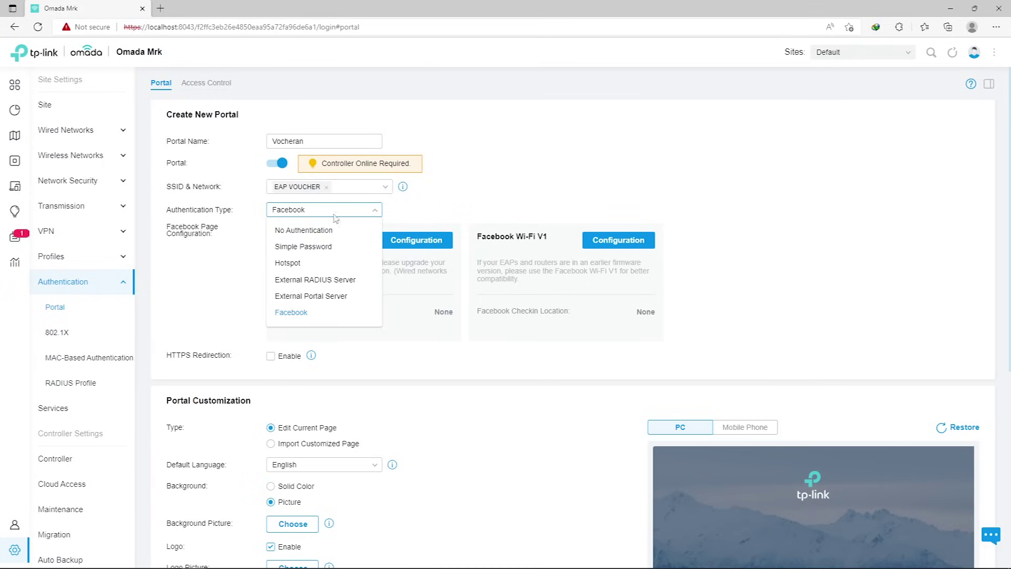
click(310, 262)
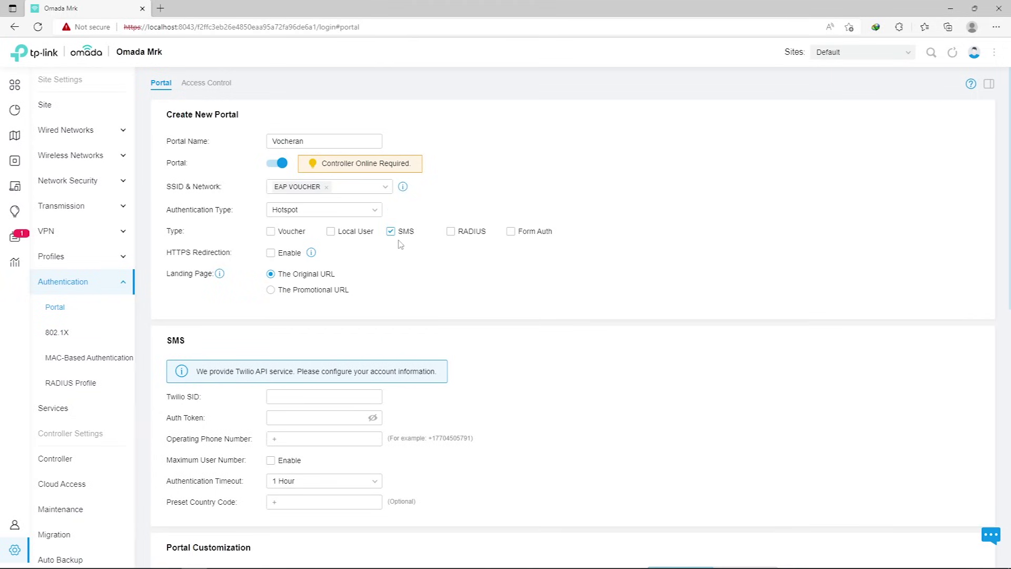
click(393, 232)
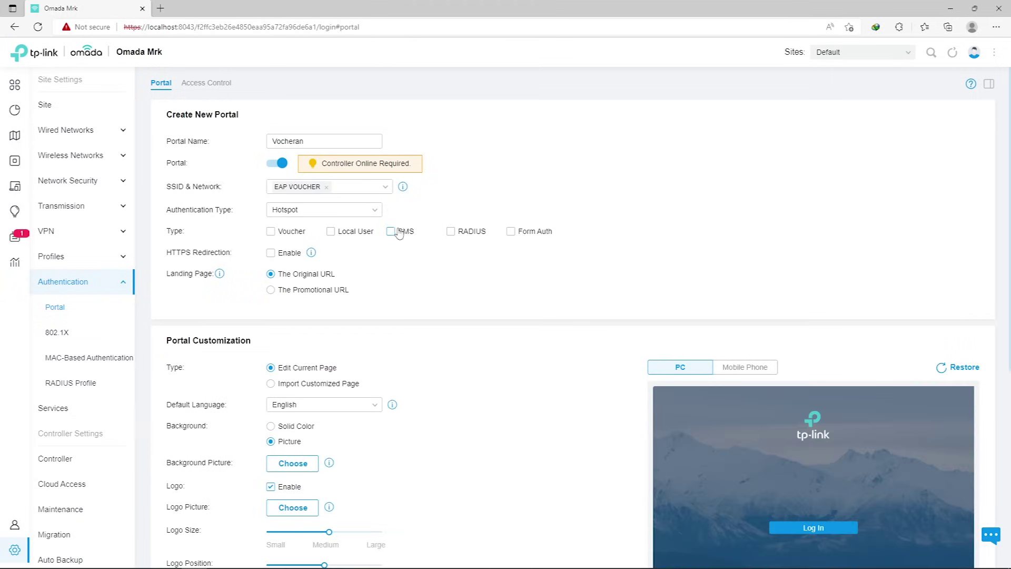
click(271, 232)
scroll(406, 241, down, 3)
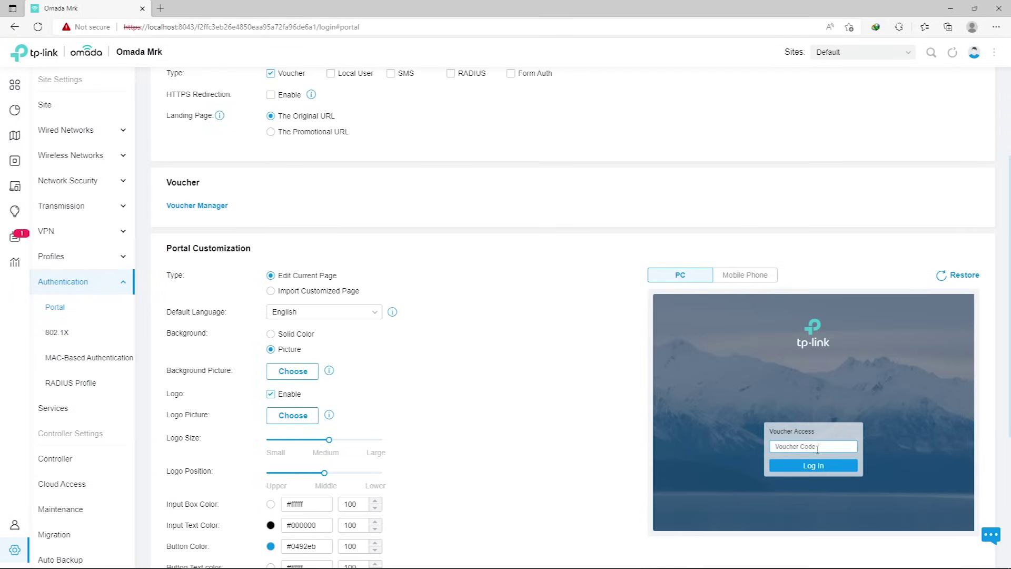
scroll(450, 360, up, 3)
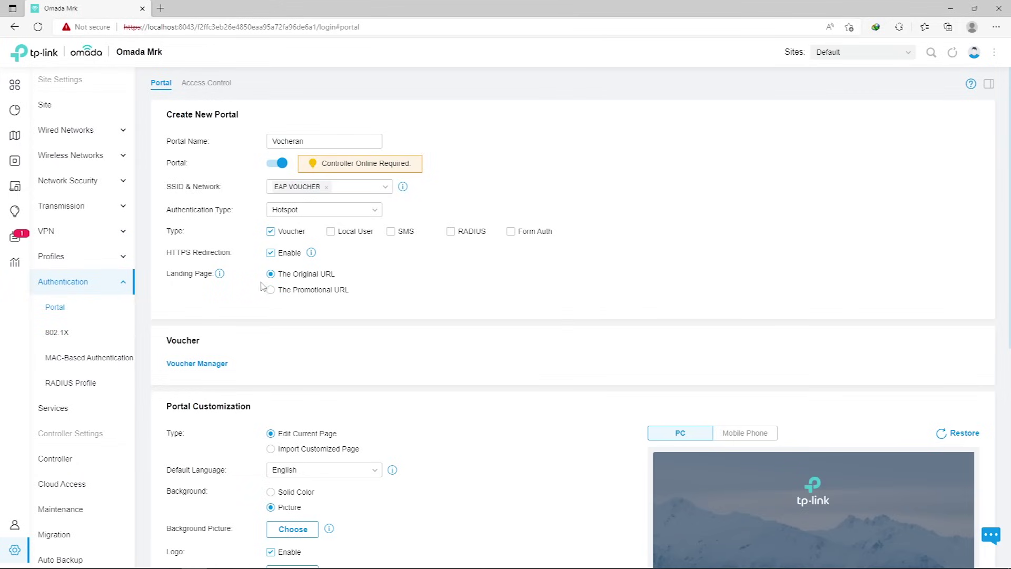
click(319, 292)
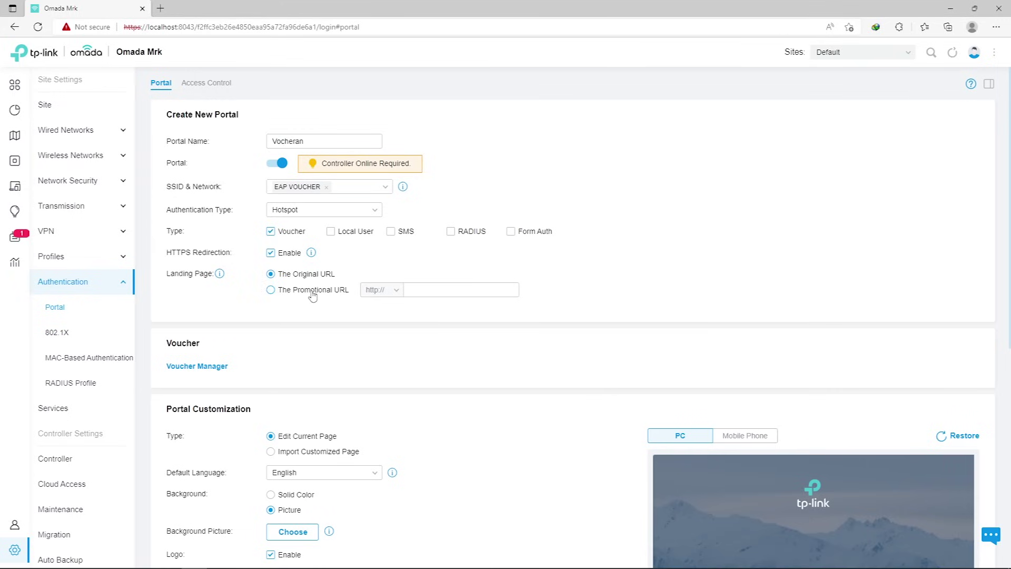
click(431, 293)
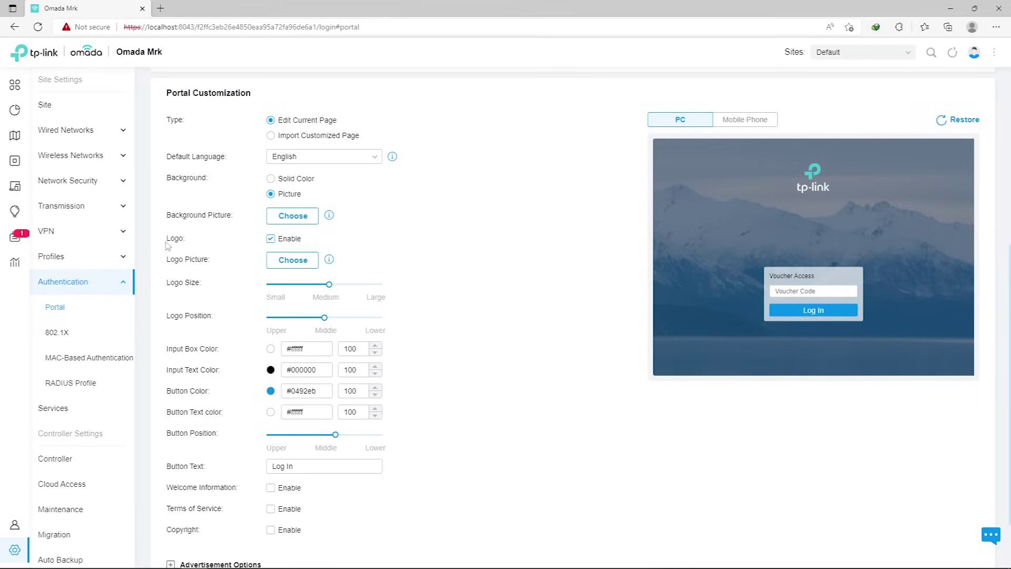
Apply the Vocheran portal's login page customization.
scroll(371, 320, down, 2)
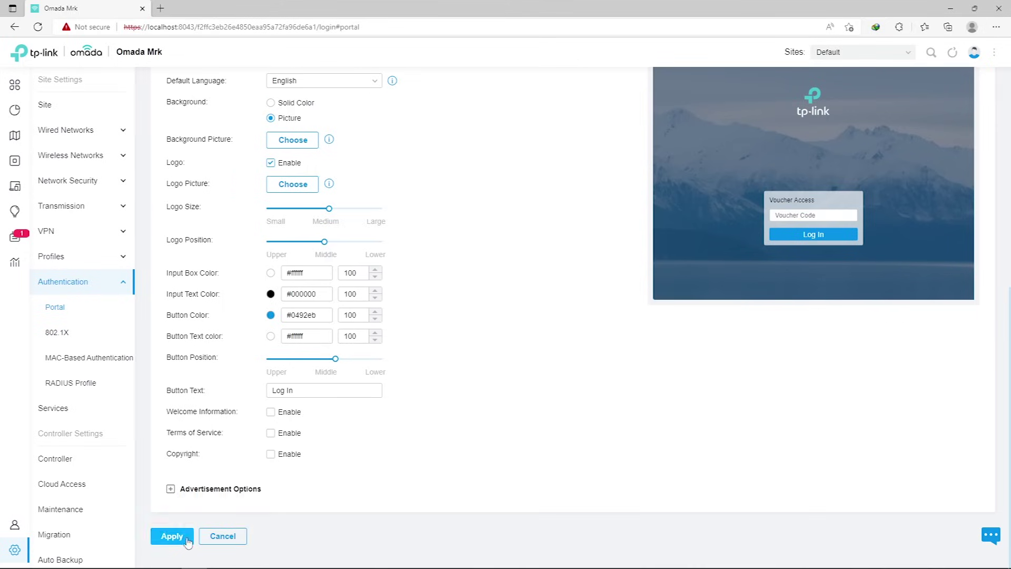
scroll(432, 299, up, 4)
scroll(306, 426, down, 2)
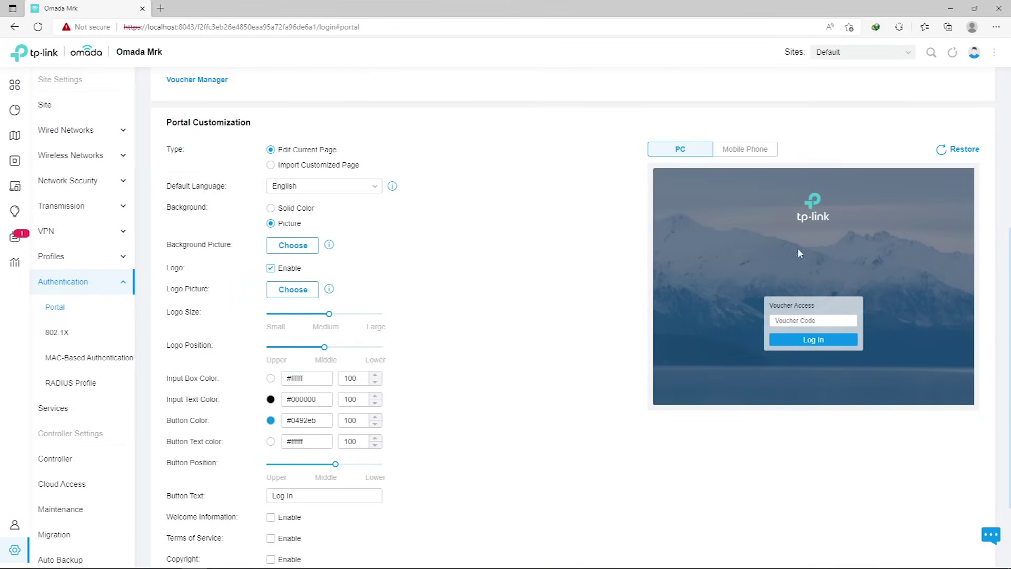
scroll(371, 442, down, 2)
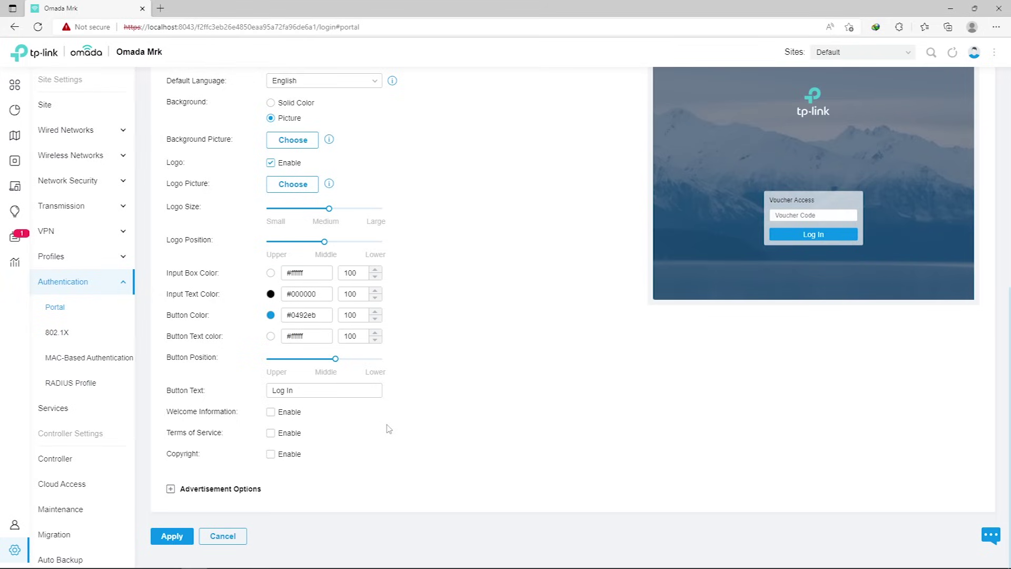
scroll(399, 428, up, 3)
scroll(401, 425, down, 3)
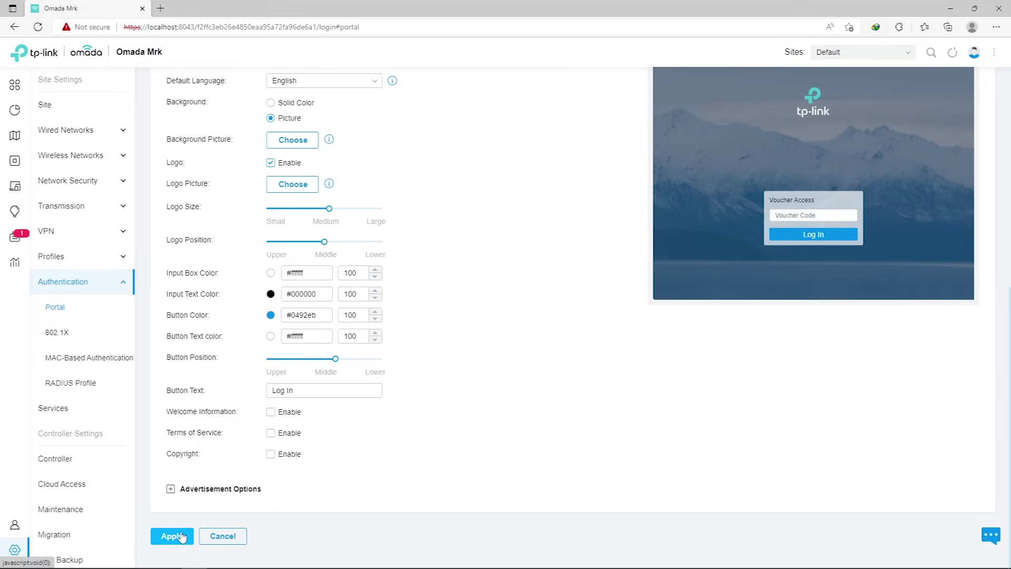
click(180, 536)
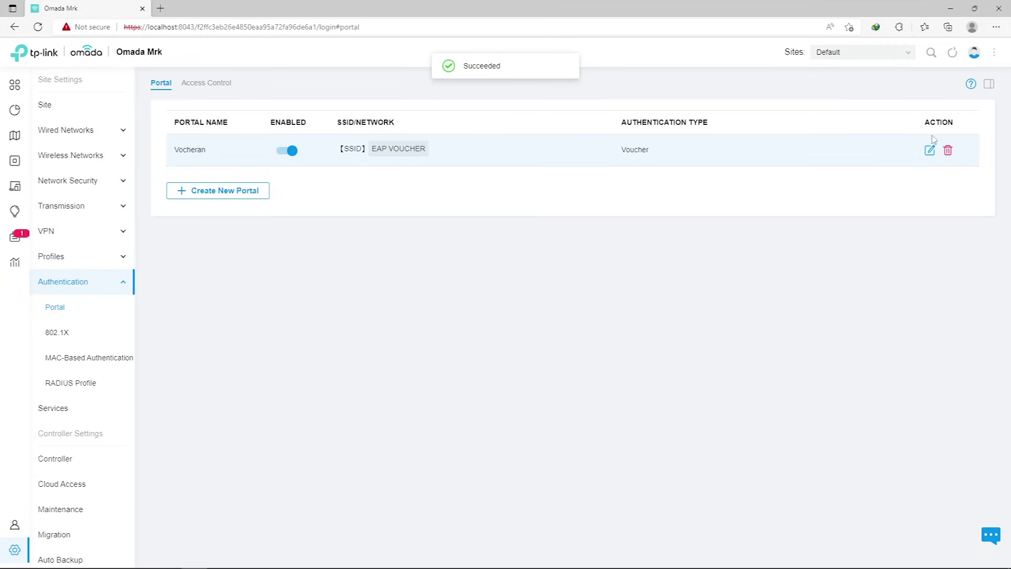
Reopen the Vocheran portal's Edit form, with Voucher login and google.com as landing page.
click(928, 151)
scroll(688, 225, down, 3)
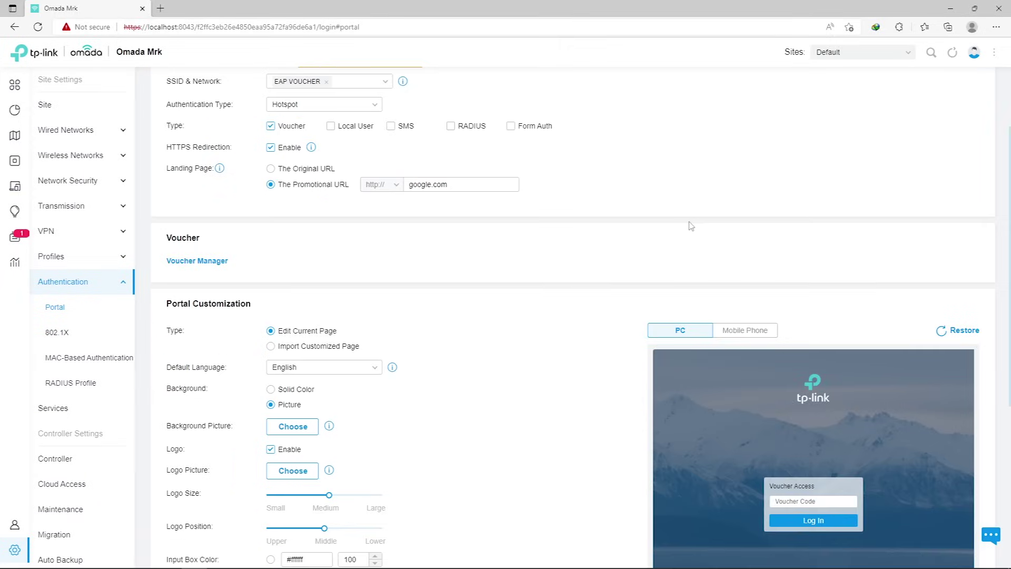
scroll(464, 272, up, 2)
scroll(463, 272, up, 1)
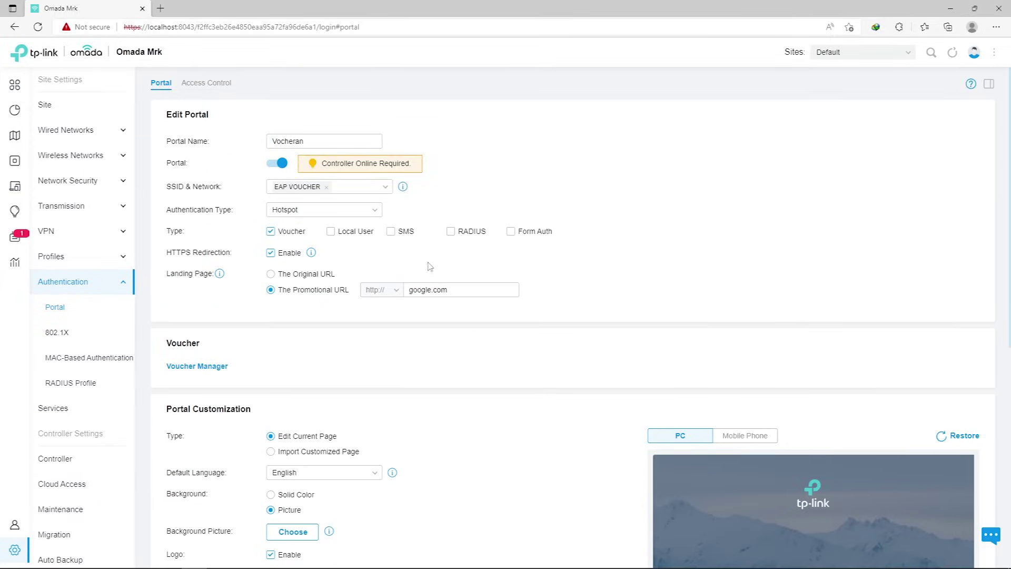
Start a new voucher batch in Voucher Manager, kept tied to the Vocheran portal.
click(200, 367)
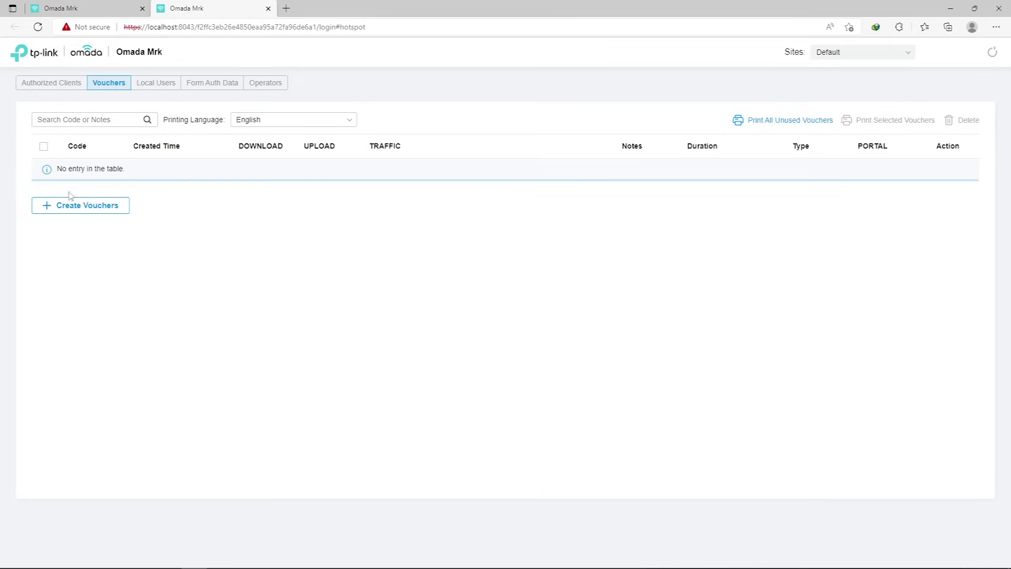
click(105, 212)
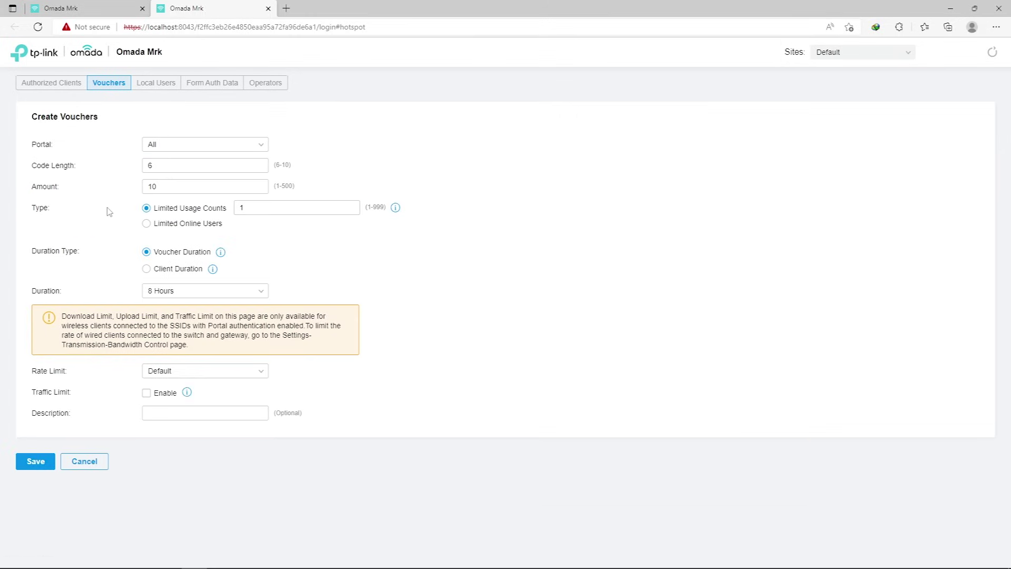
click(199, 148)
double_click(203, 193)
click(331, 150)
Keep code length 6, set the amount to 50, and choose Client Duration.
click(194, 168)
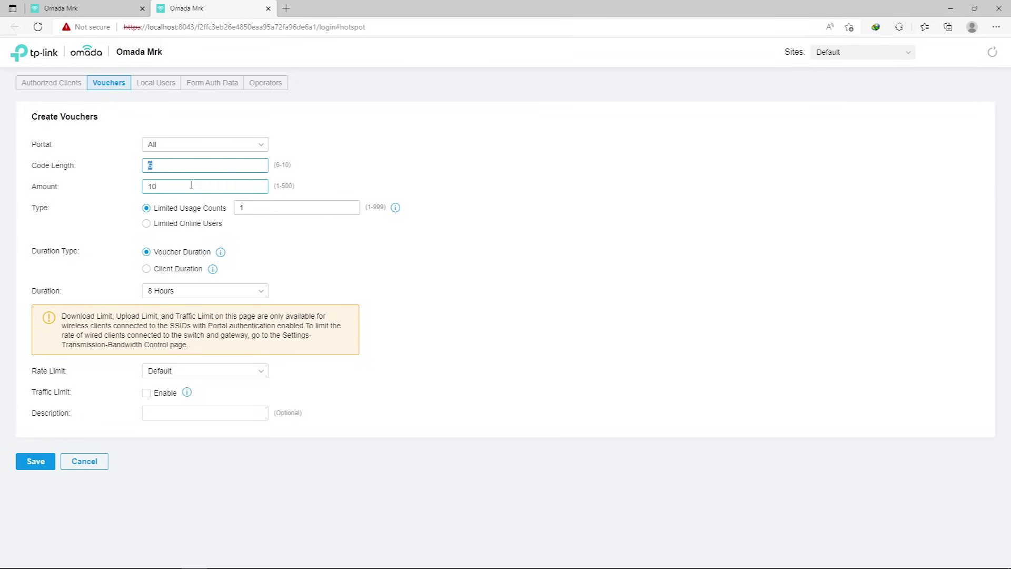
drag(193, 186, 120, 192)
drag(168, 187, 132, 189)
click(334, 210)
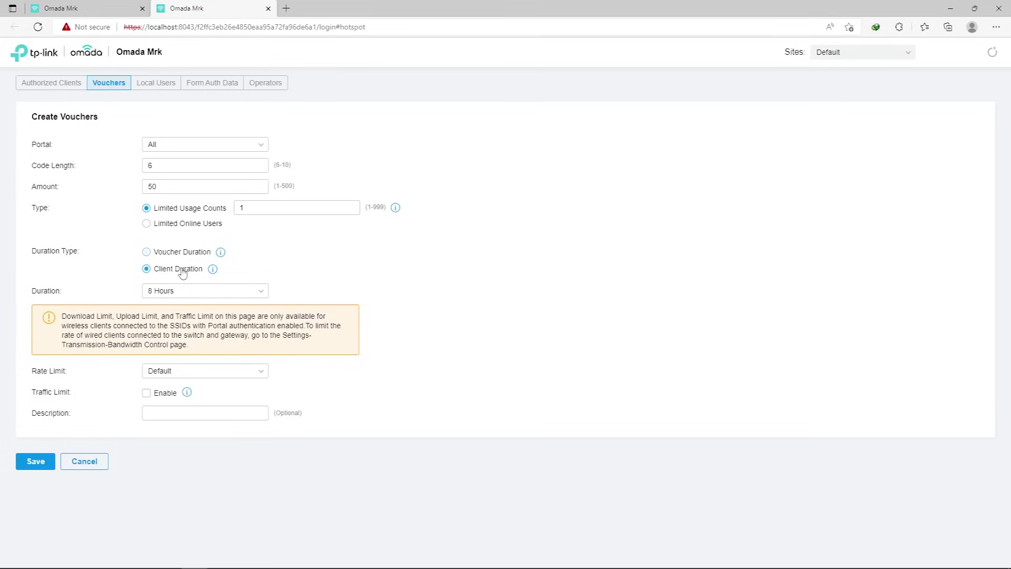
Switch the vouchers to Voucher Duration with a 24 Hours validity.
click(185, 253)
click(224, 295)
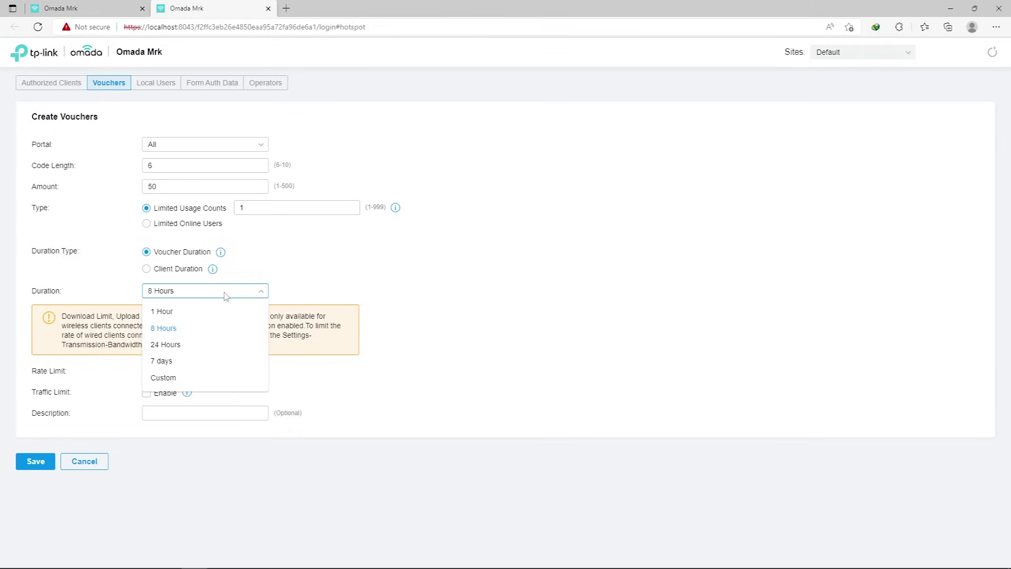
click(180, 313)
click(190, 294)
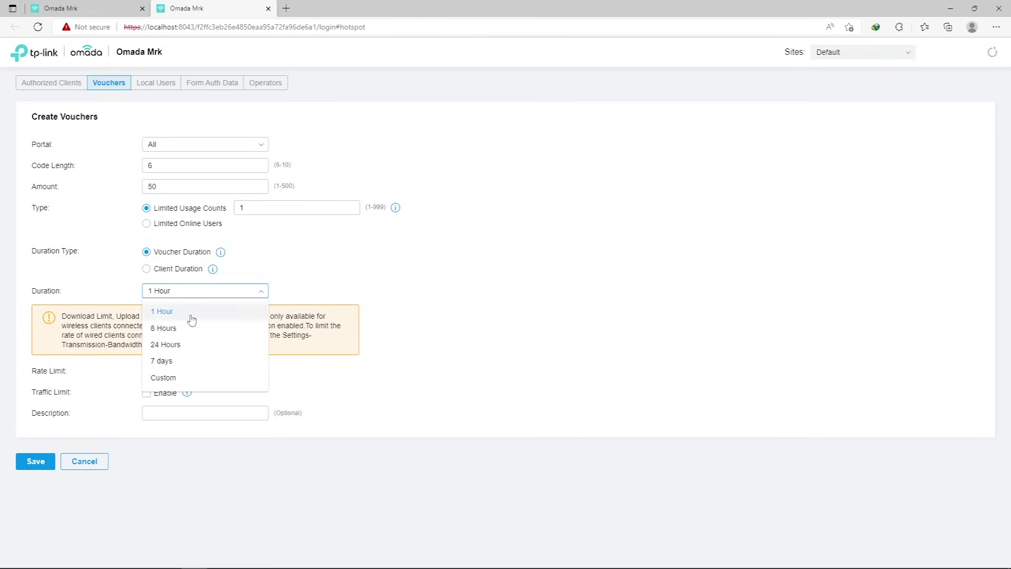
click(187, 343)
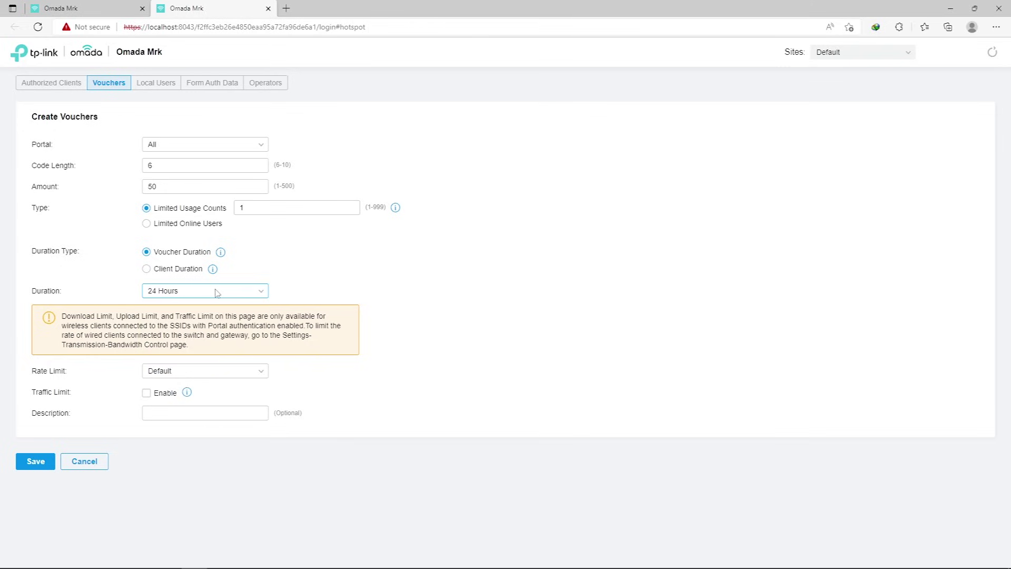
click(217, 292)
click(162, 375)
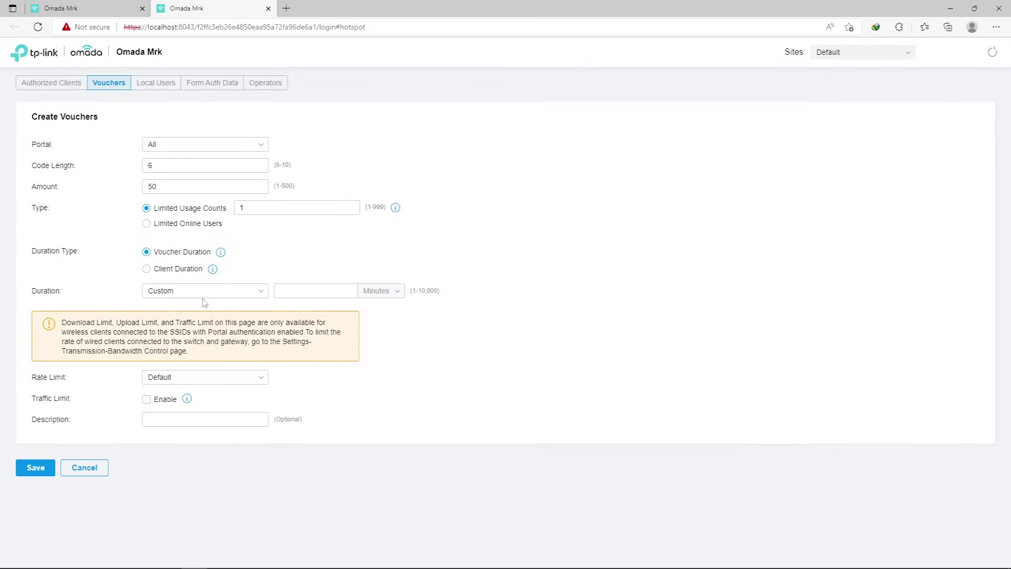
click(375, 291)
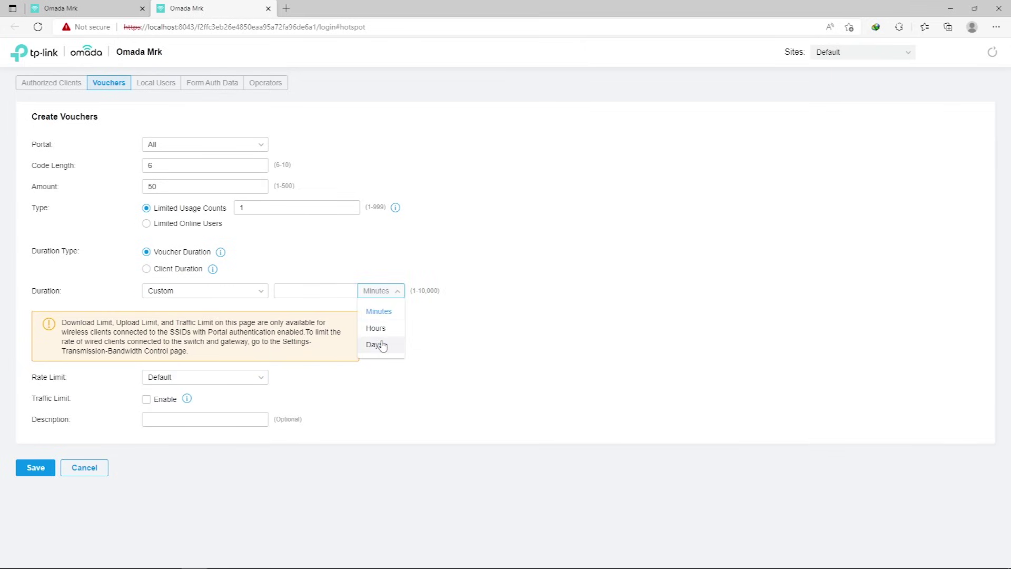
click(241, 291)
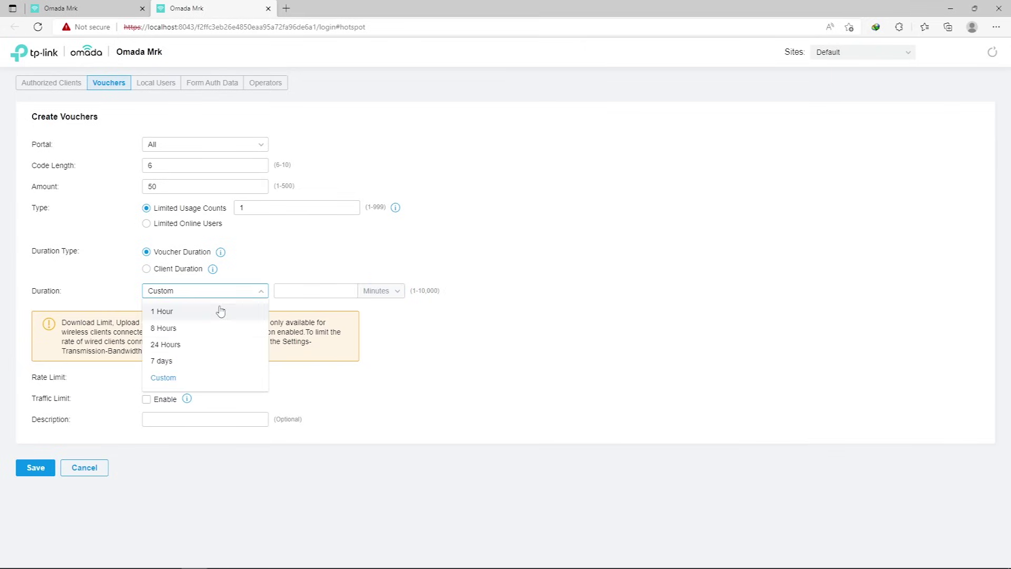
click(195, 344)
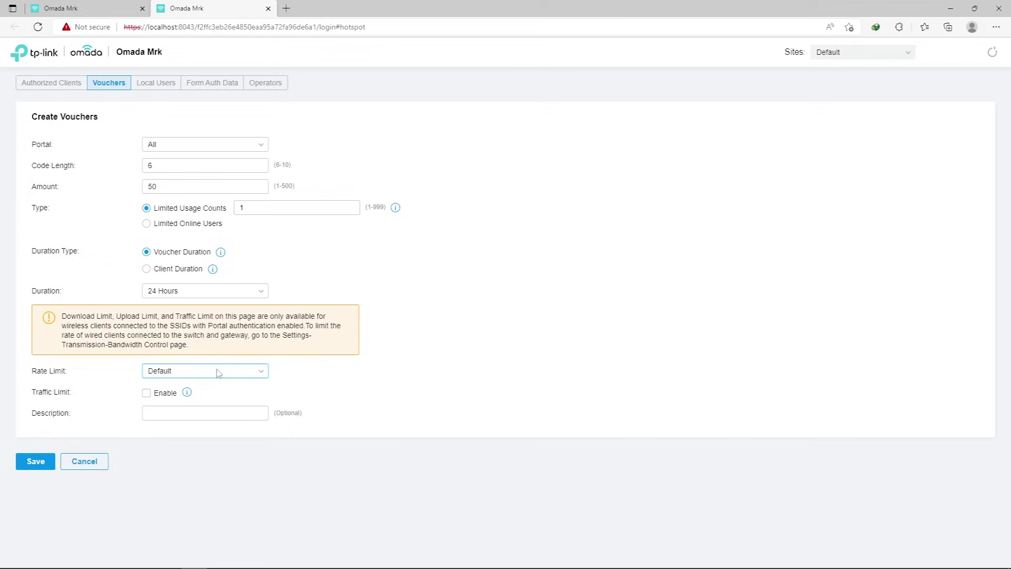
Apply custom download and upload rate limits of 2048 Kbps and generate the 50 vouchers.
click(182, 379)
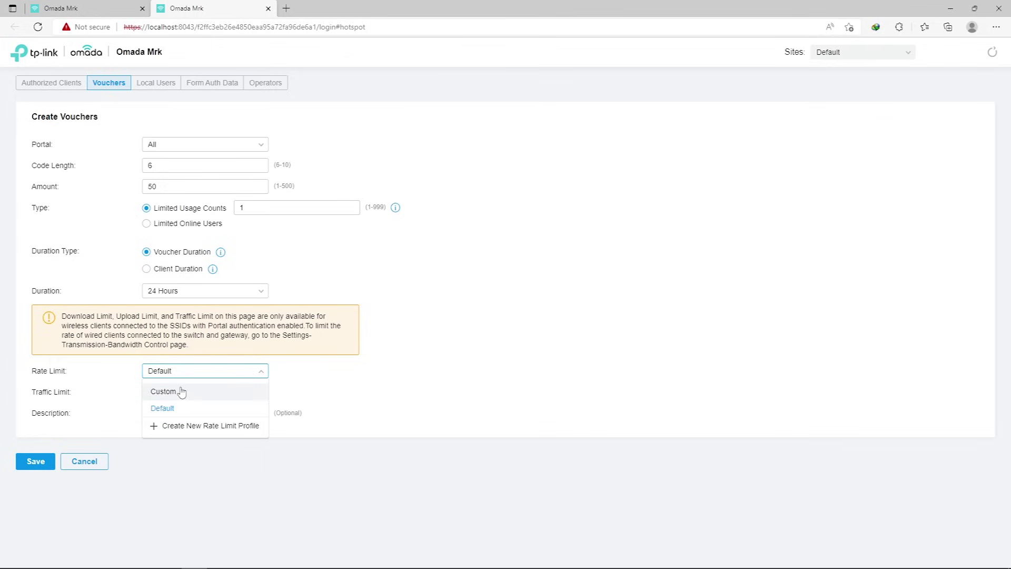
click(179, 391)
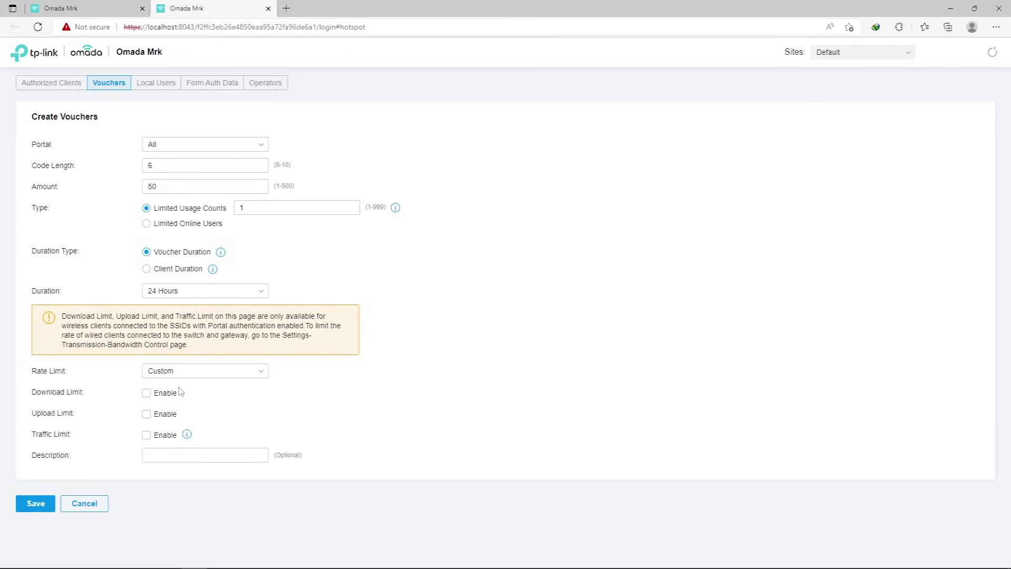
click(173, 395)
click(146, 420)
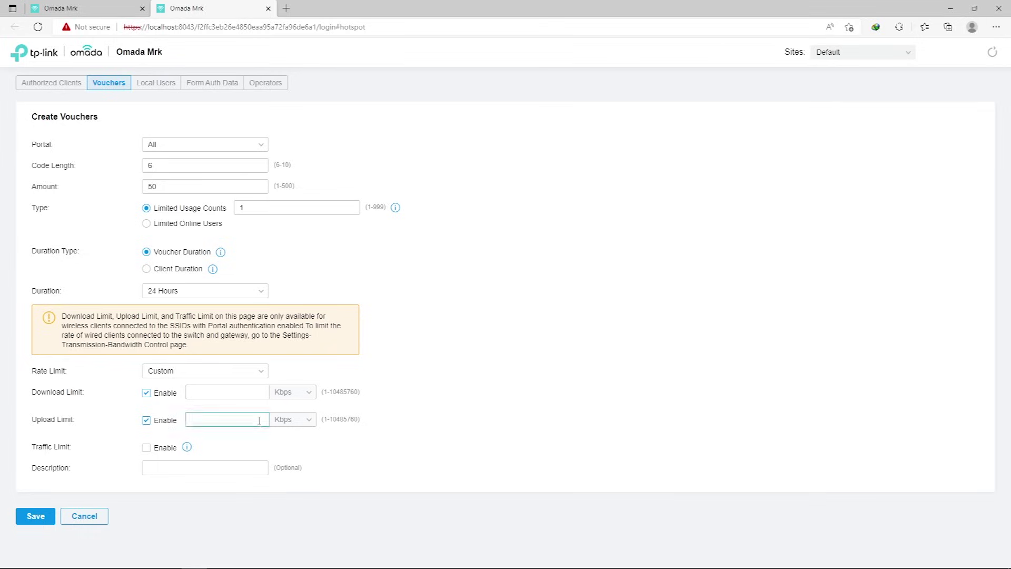
click(291, 392)
click(292, 429)
click(305, 419)
click(298, 457)
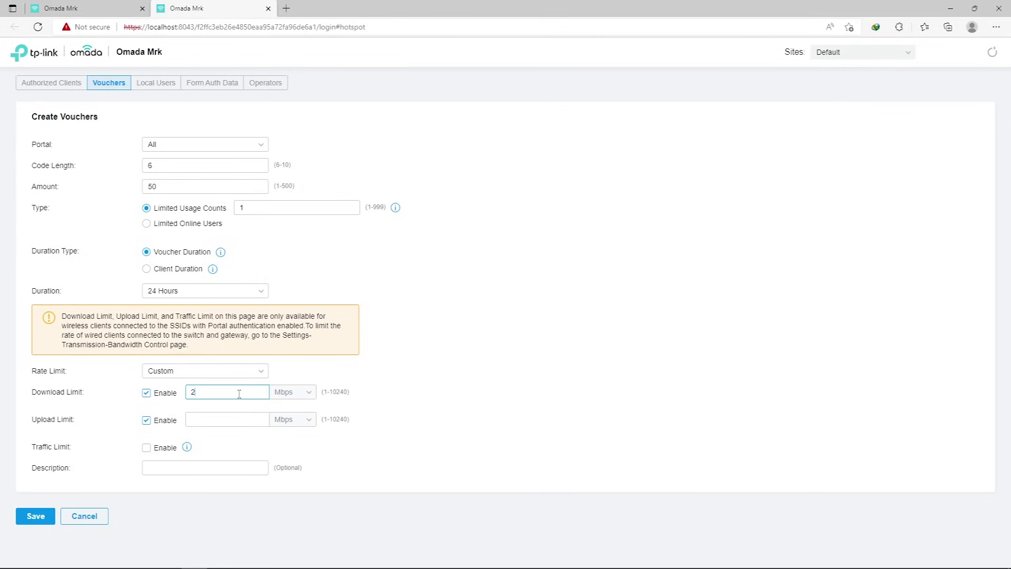
click(212, 417)
click(36, 515)
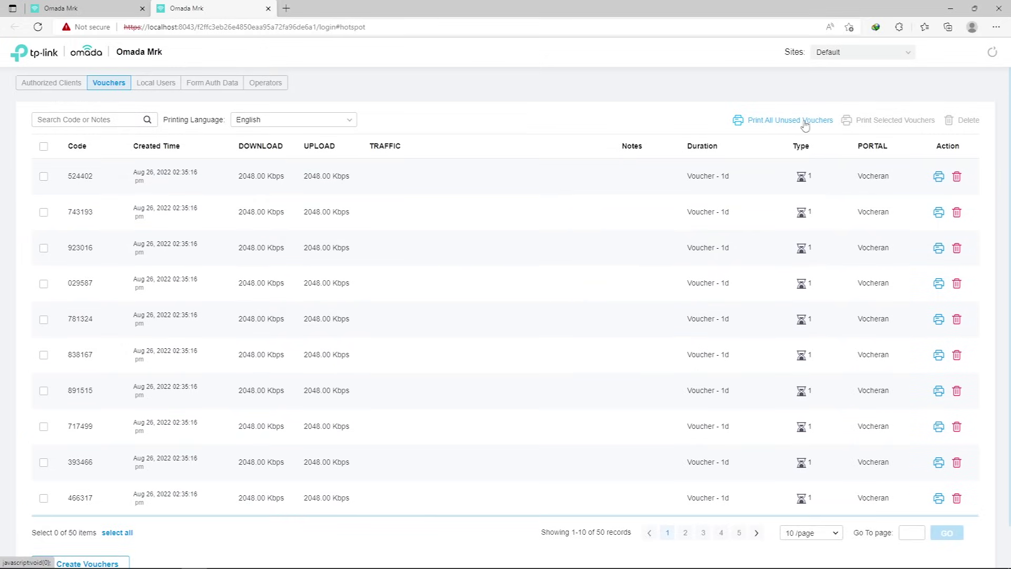
click(769, 125)
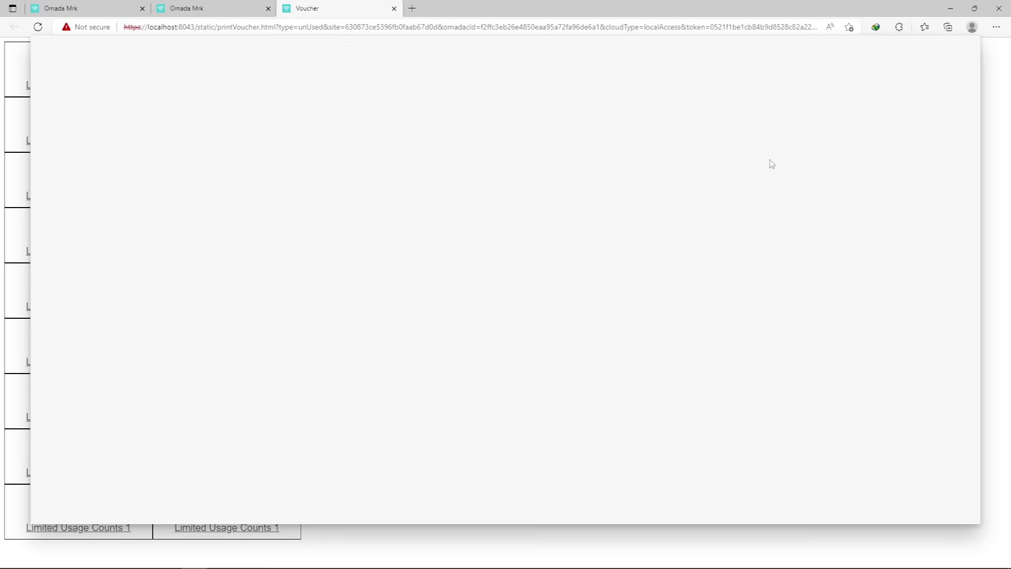
scroll(667, 271, down, 15)
scroll(658, 258, up, 15)
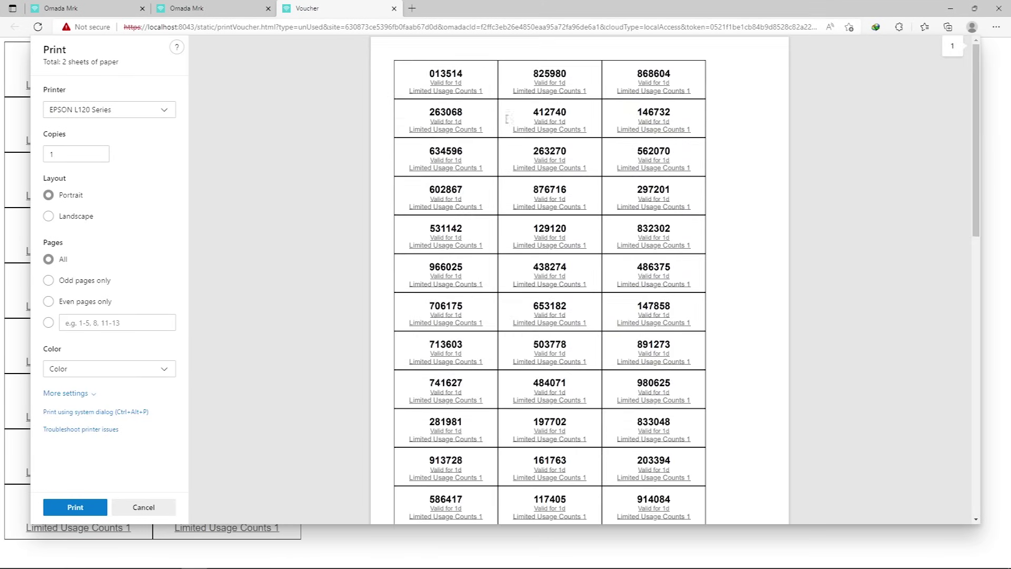
drag(432, 73, 709, 482)
scroll(705, 473, down, 15)
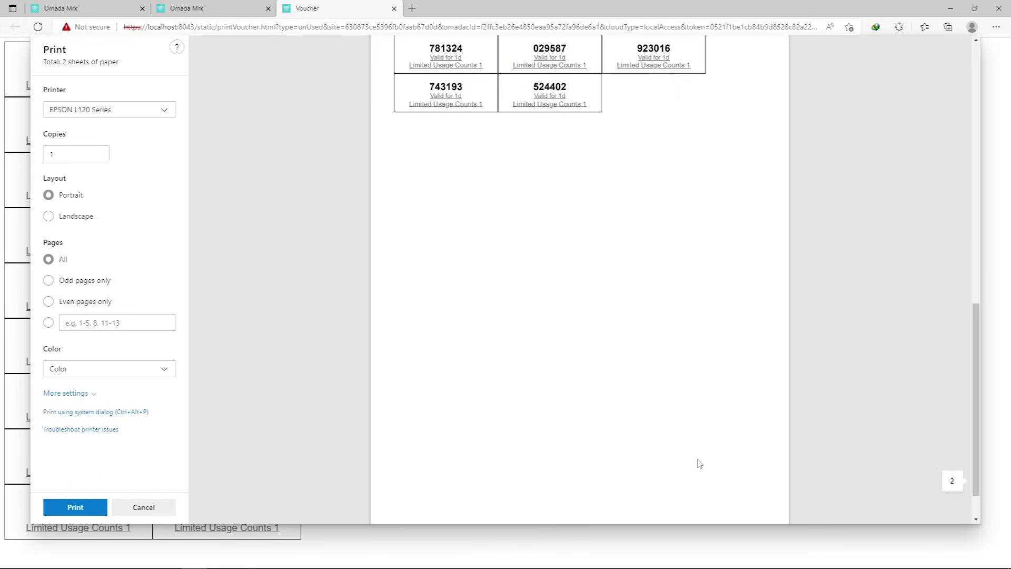
scroll(691, 227, up, 15)
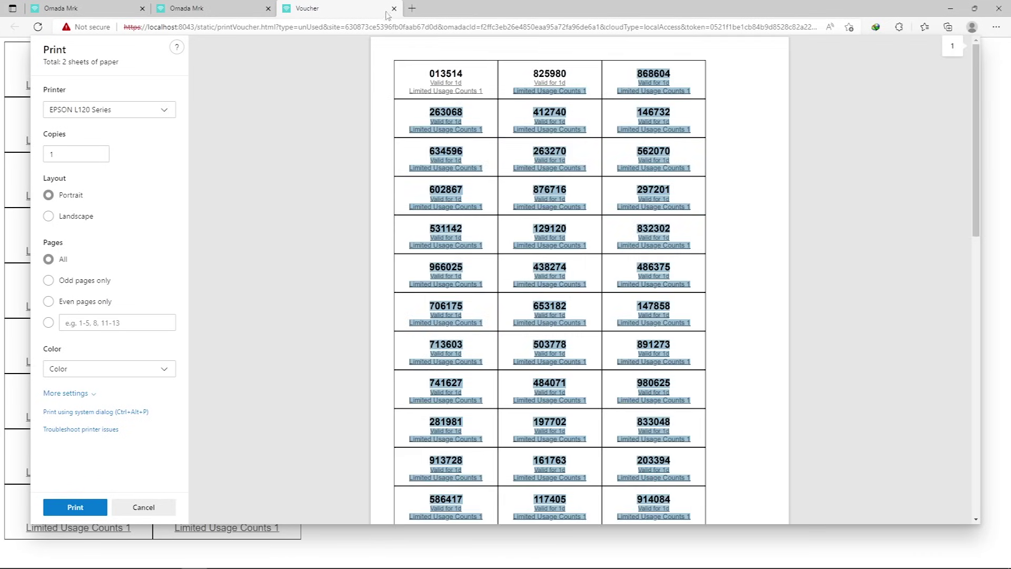
click(393, 9)
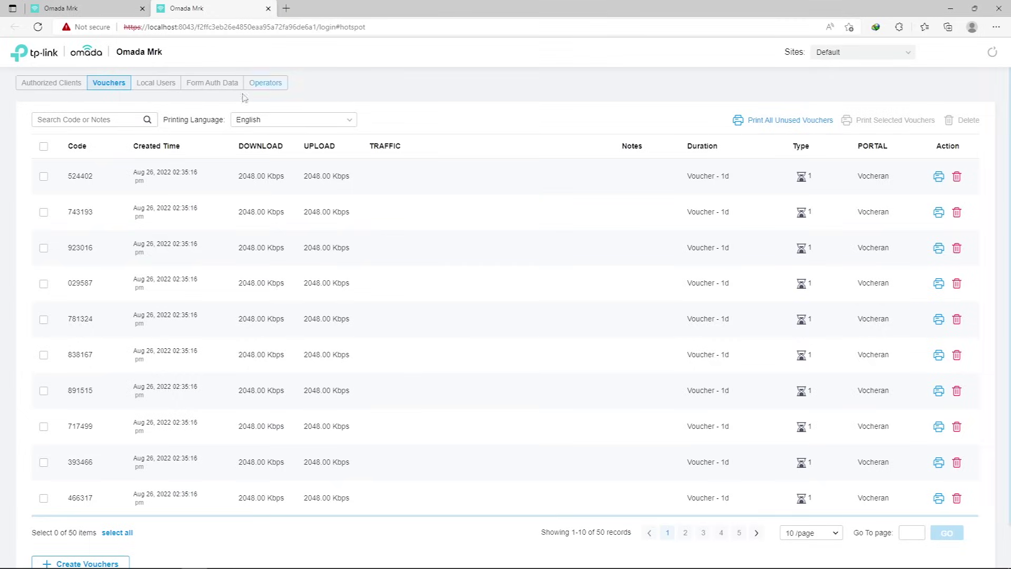
Back in the portal settings, make the portal logo slightly smaller.
click(115, 13)
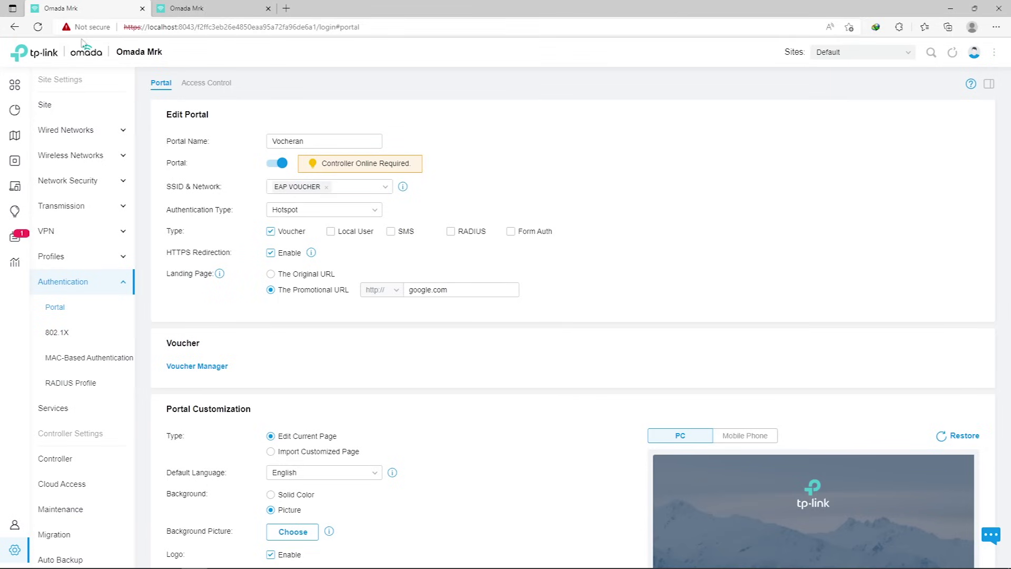
scroll(577, 264, down, 7)
scroll(834, 194, up, 3)
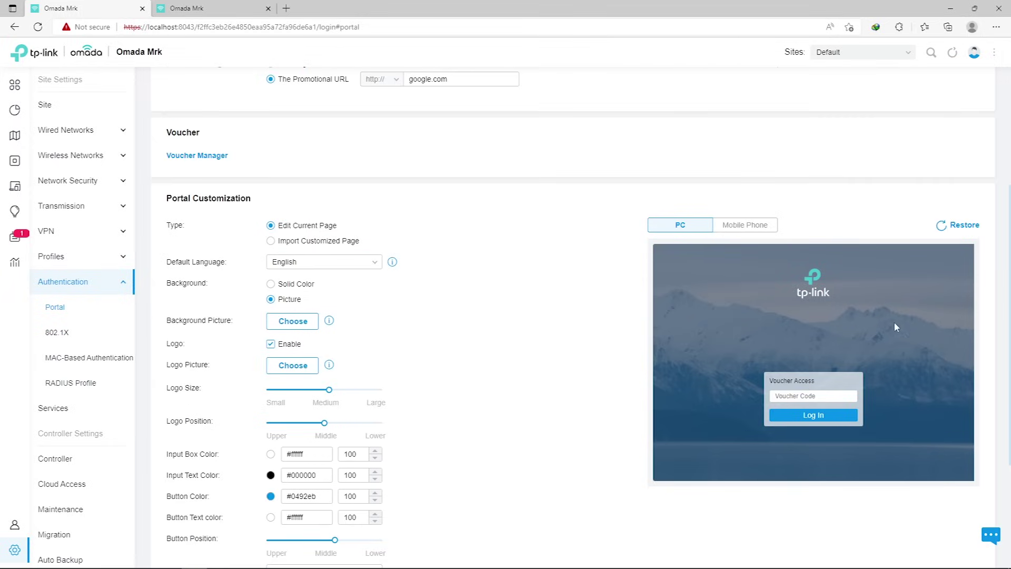
scroll(894, 324, down, 3)
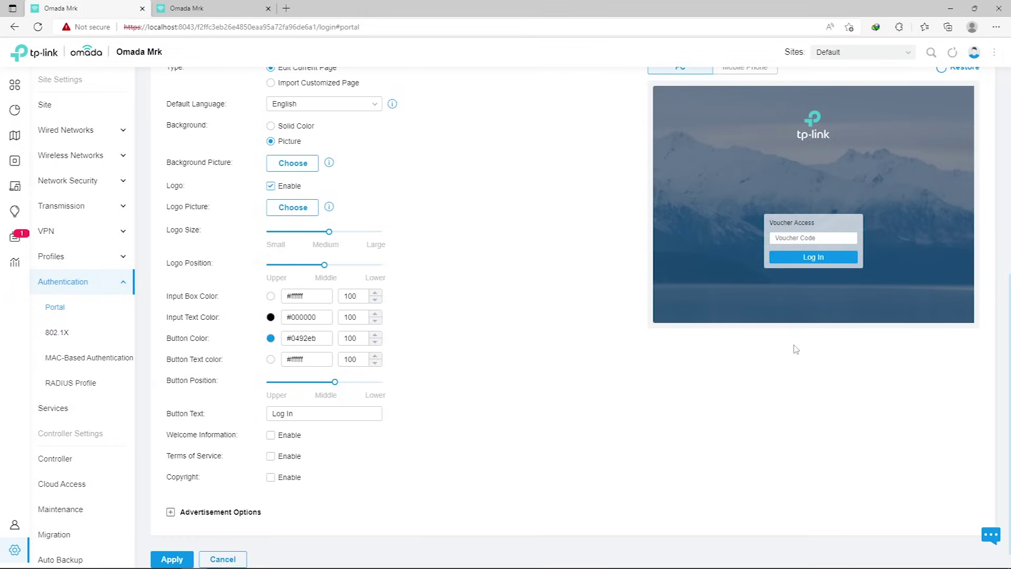
scroll(795, 349, up, 3)
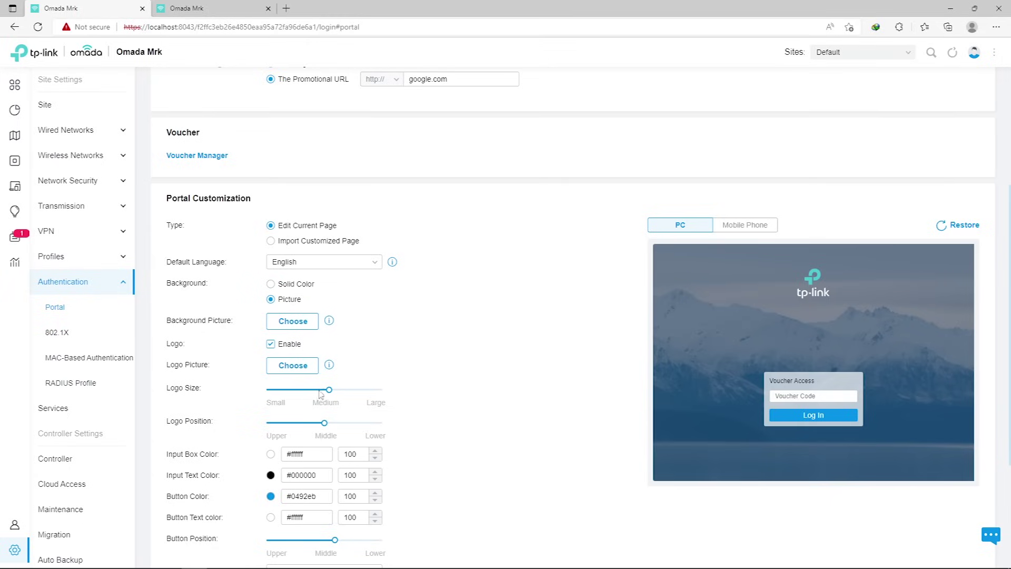
mouse_move(325, 391)
mouse_down()
mouse_move(267, 391)
mouse_move(338, 391)
mouse_move(309, 405)
mouse_move(345, 401)
mouse_move(295, 394)
mouse_move(310, 403)
mouse_up()
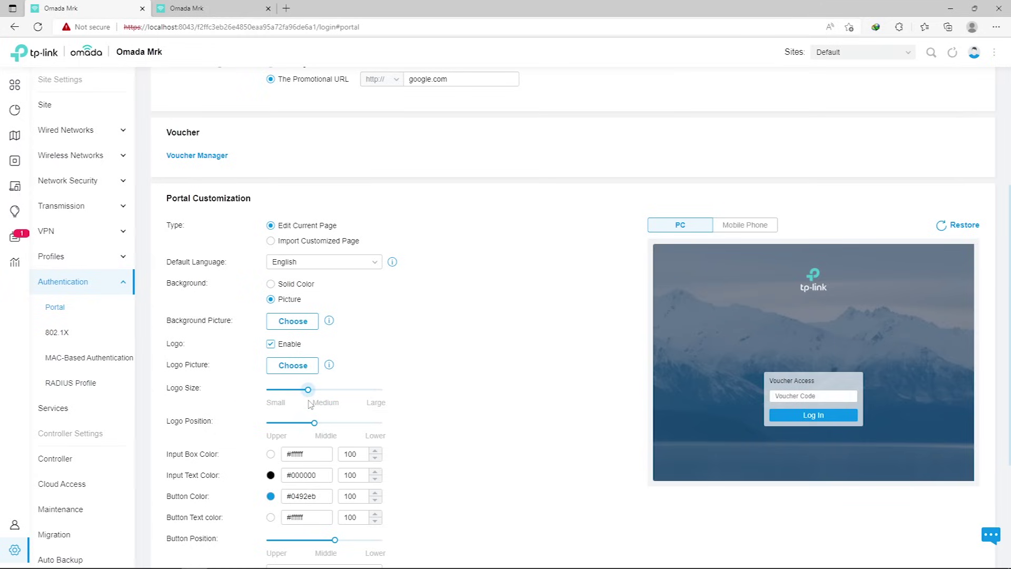
Change the login button colour to #168bd4.
click(270, 496)
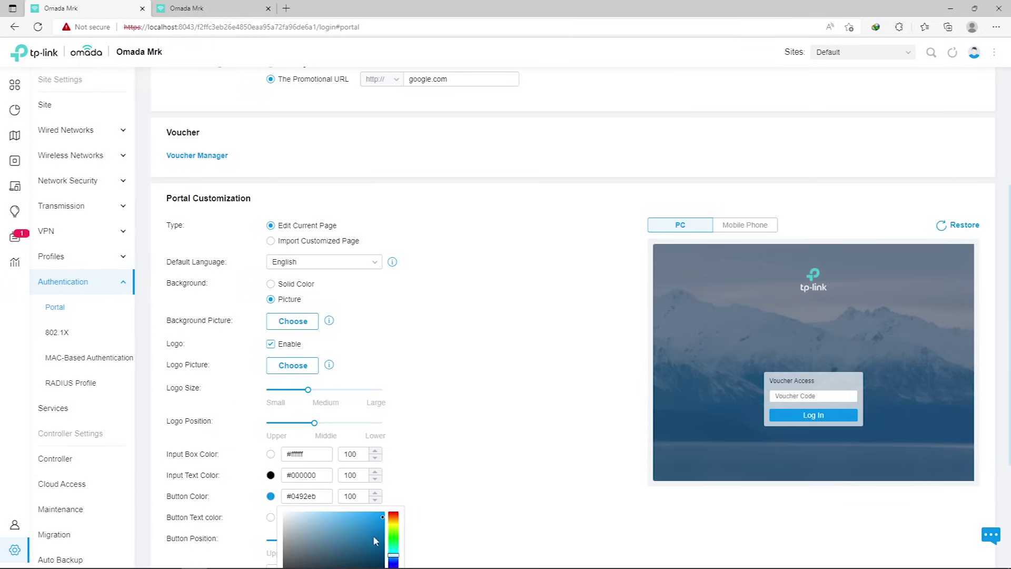
scroll(367, 539, down, 3)
mouse_move(377, 387)
mouse_down()
mouse_move(391, 421)
mouse_move(375, 372)
mouse_up()
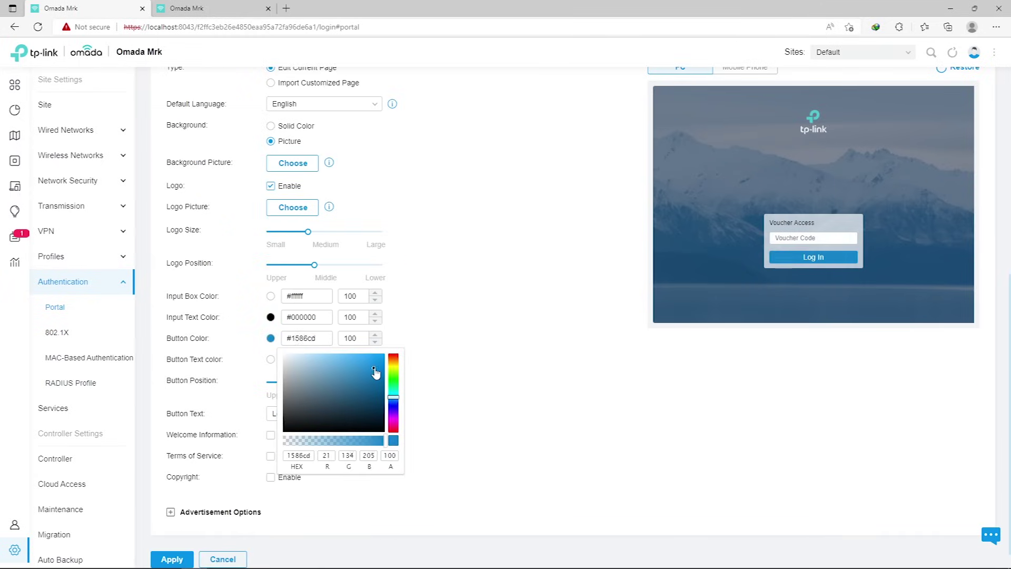
click(446, 453)
scroll(942, 173, up, 3)
scroll(831, 346, down, 2)
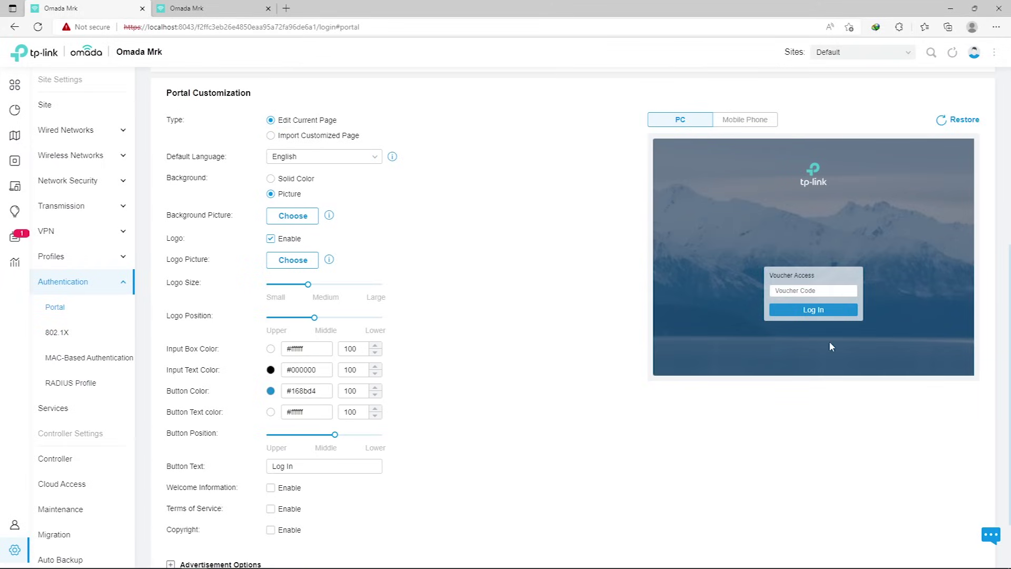
scroll(830, 346, down, 2)
scroll(682, 241, up, 5)
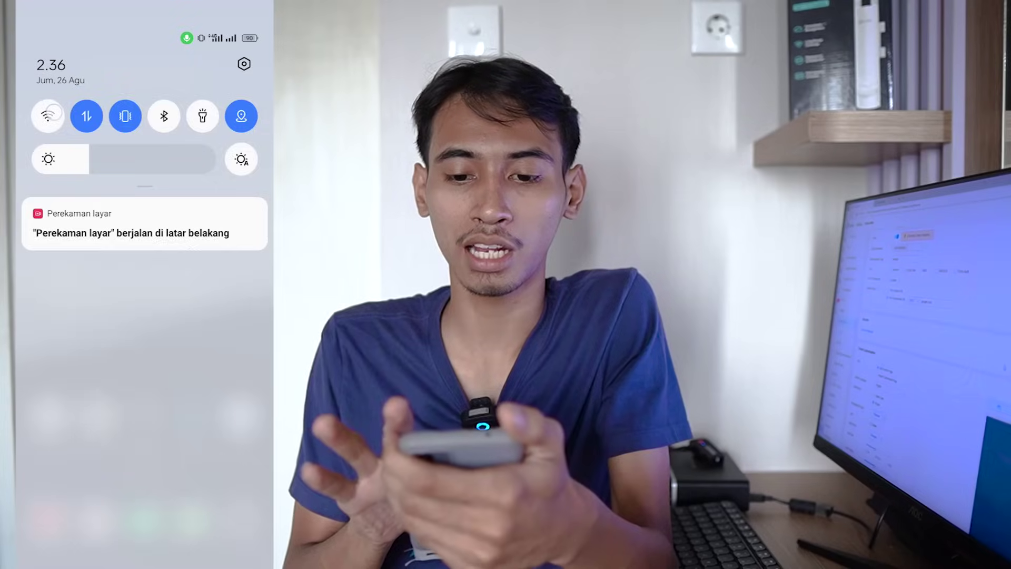
Connect the phone to EAP VOUCHER and tap the Voucher Code field on its login page.
click(53, 112)
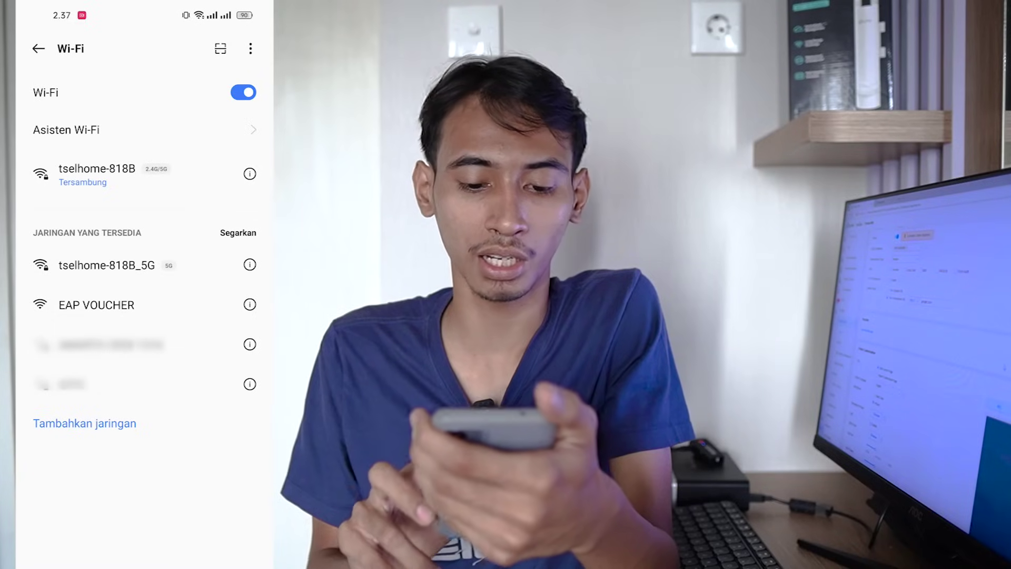
click(96, 305)
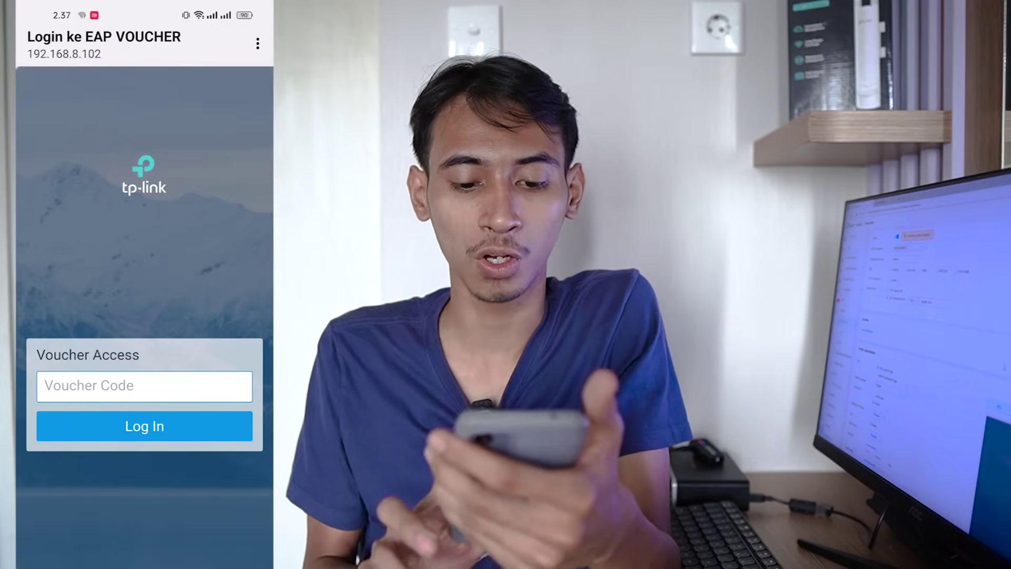
click(176, 385)
click(216, 106)
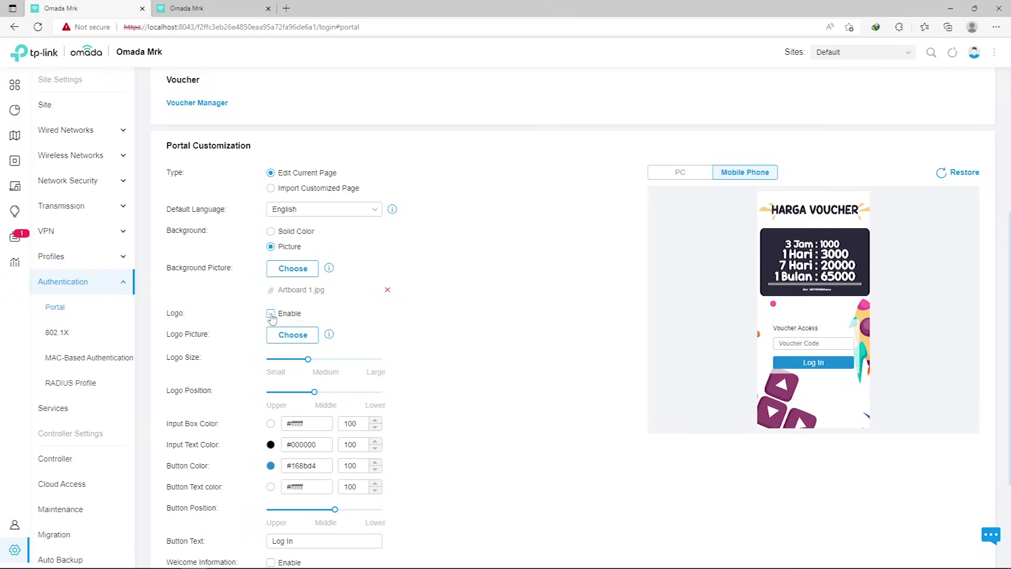
Darken the login button colour to #052133 and apply the portal changes.
scroll(528, 331, down, 2)
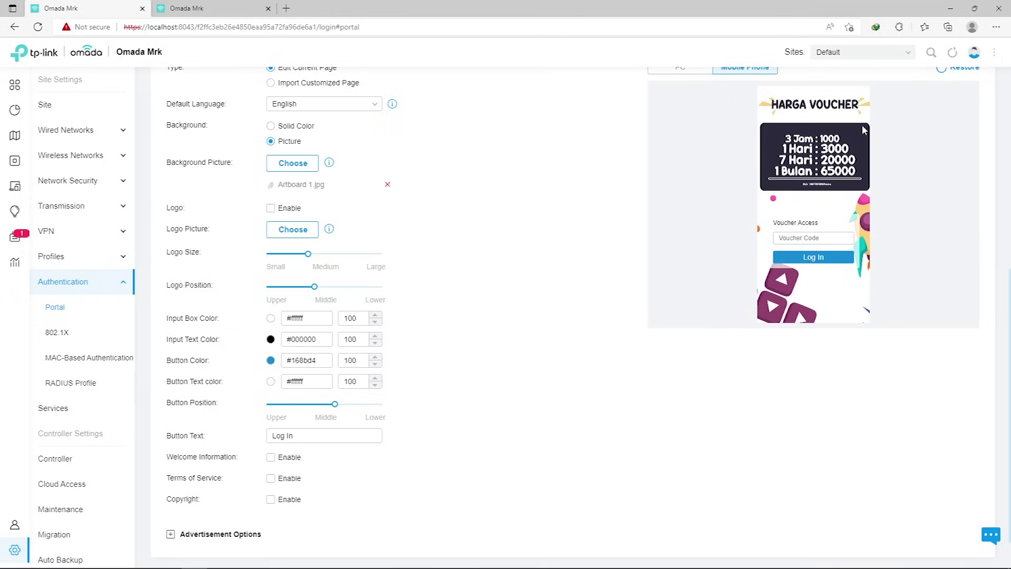
click(270, 361)
drag(376, 409, 376, 443)
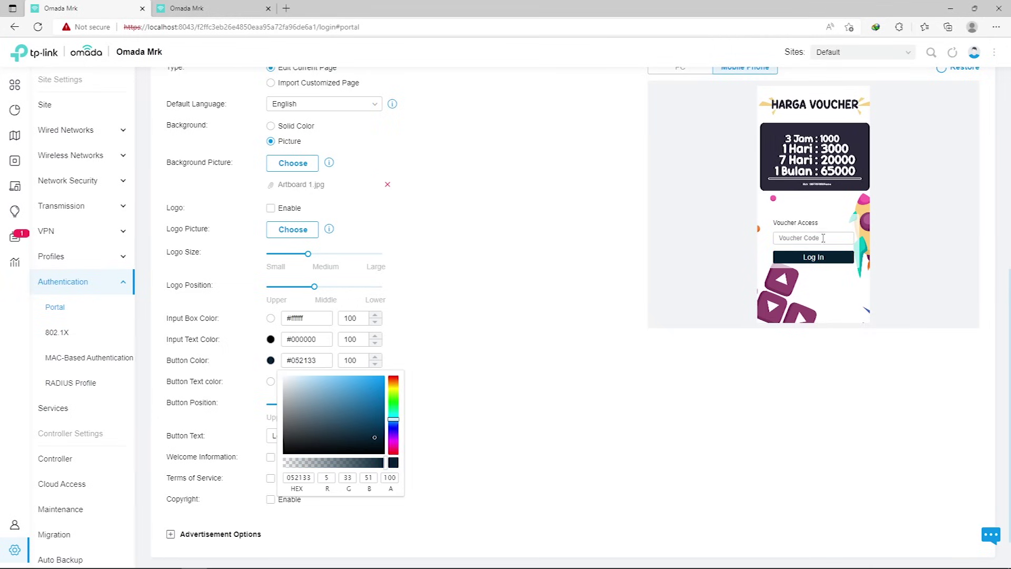
click(479, 438)
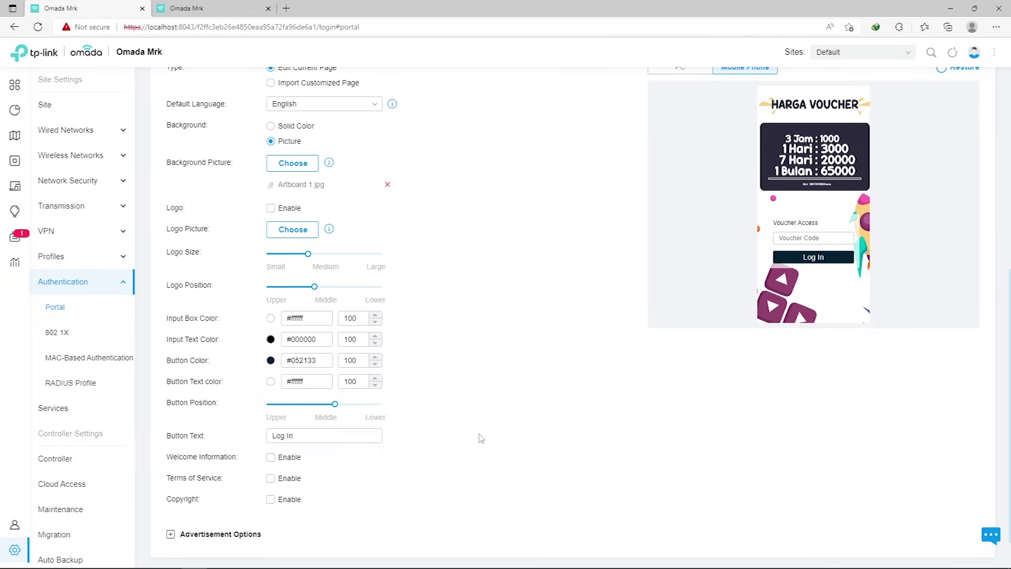
scroll(383, 443, down, 1)
click(160, 540)
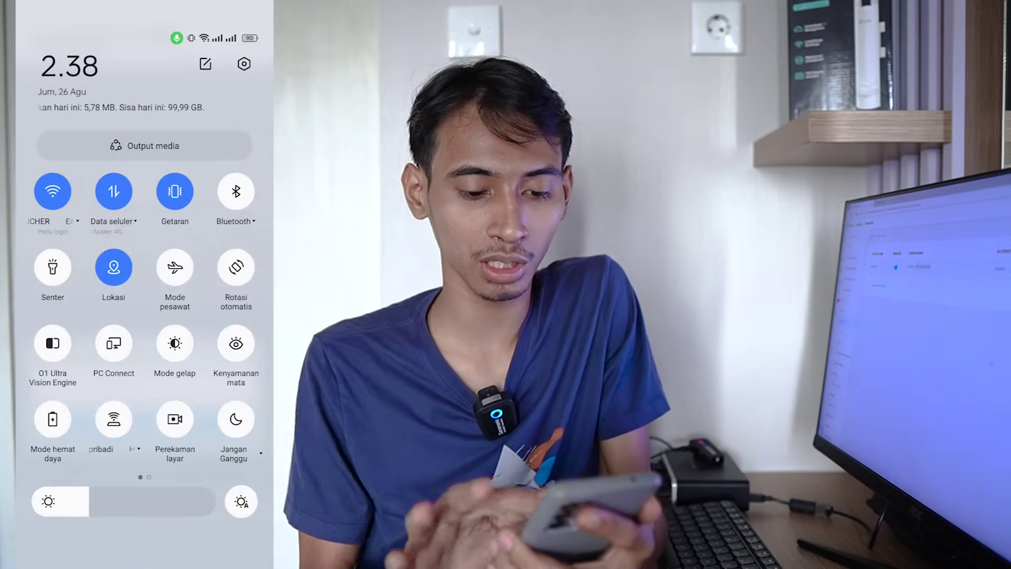
Open the EAP VOUCHER login portal and refresh it to show the HARGA VOUCHER design.
click(166, 250)
drag(145, 131, 144, 289)
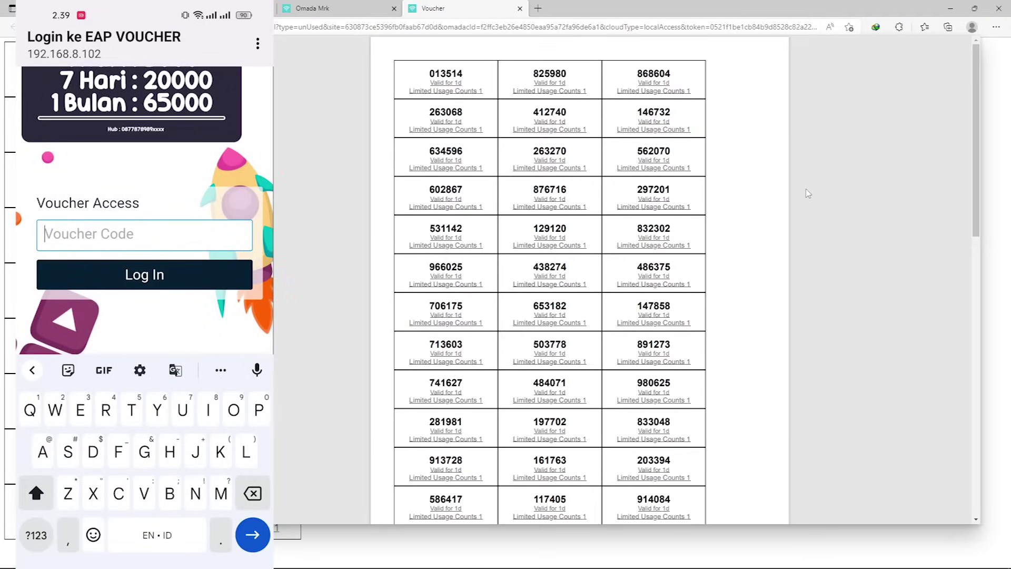
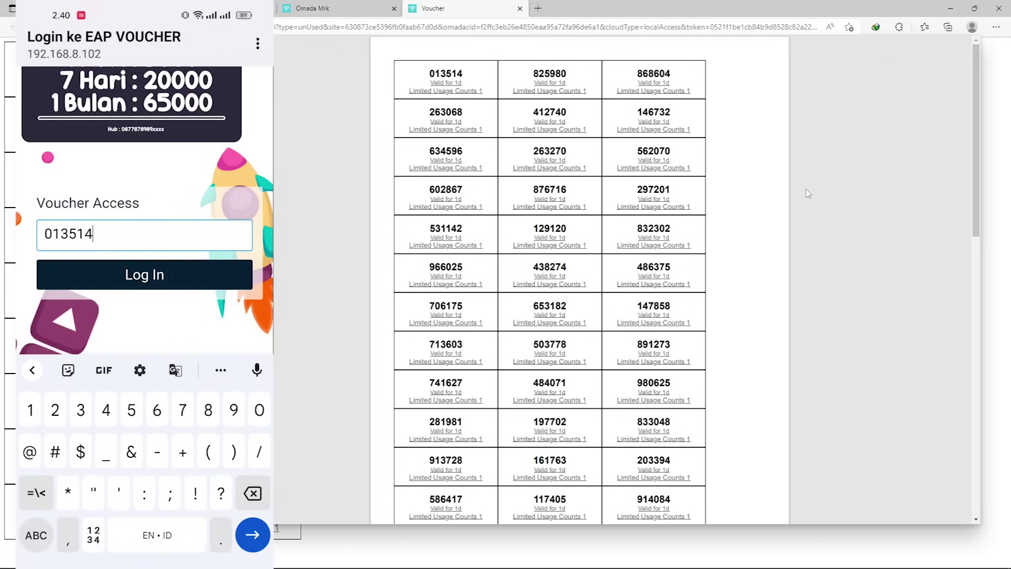
Log in to EAP VOUCHER with the first printed voucher code.
key(Return)
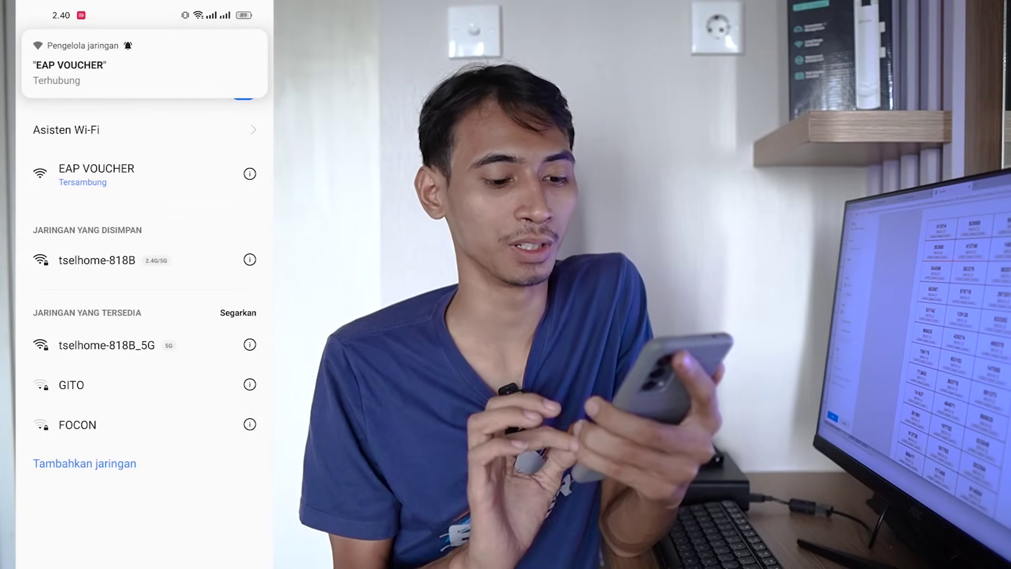
Scroll the YouTube feed and confirm the Wi-Fi connection status in quick settings.
scroll(145, 279, down, 10)
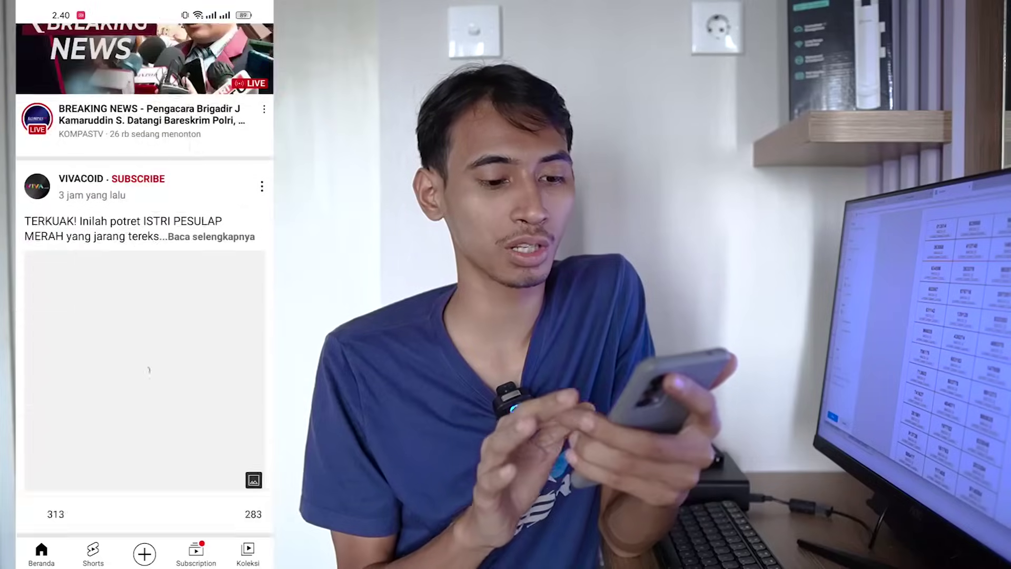
scroll(145, 279, down, 15)
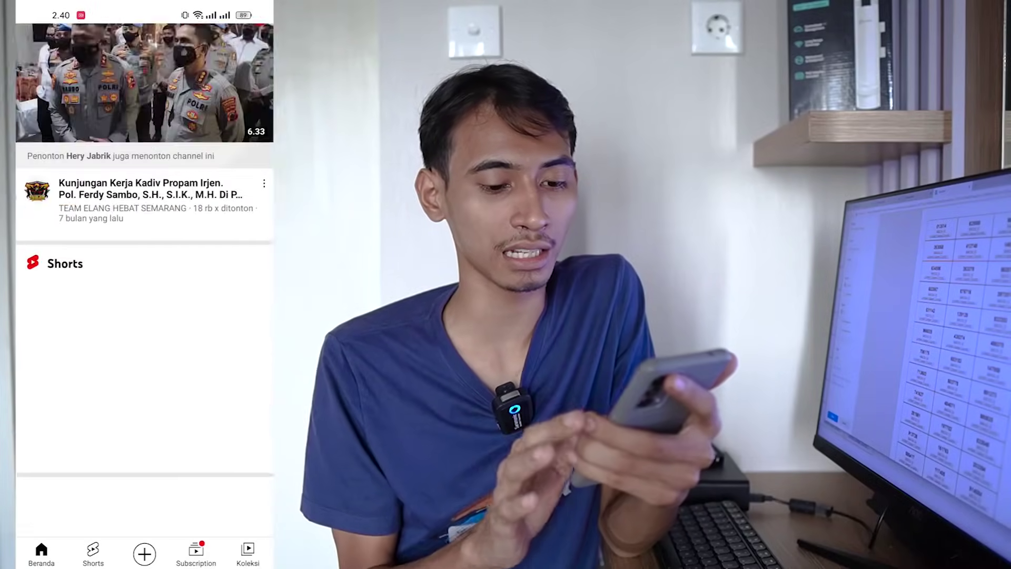
drag(144, 6, 145, 368)
mouse_move(144, 263)
mouse_down()
mouse_move(145, 473)
mouse_move(145, 263)
mouse_up()
drag(162, 323, 162, 132)
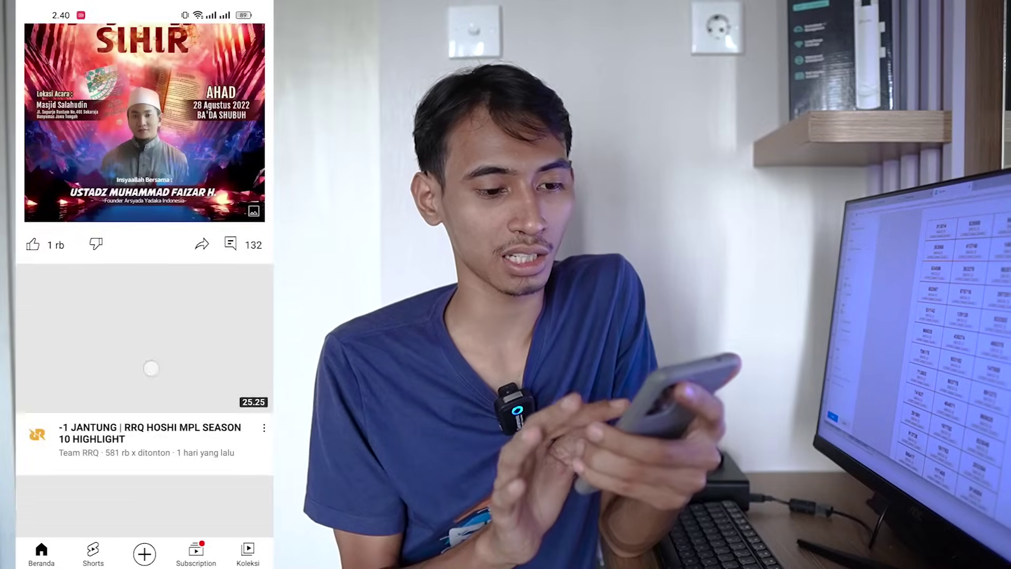
scroll(145, 448, down, 10)
Browse a creator's YouTube channel page, then return to the home feed.
key(Escape)
scroll(145, 316, up, 6)
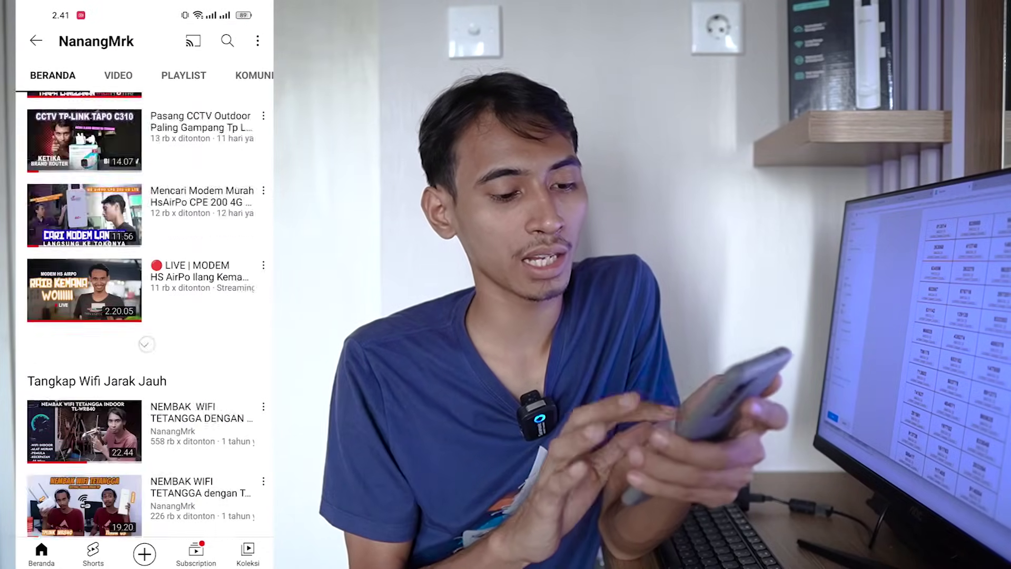
scroll(145, 316, down, 10)
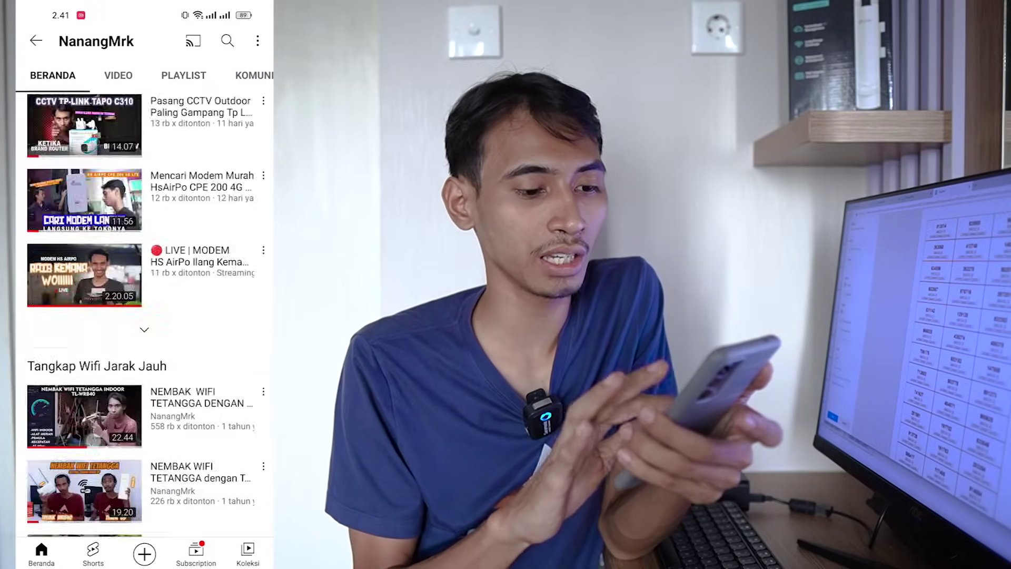
scroll(145, 316, up, 10)
key(Escape)
scroll(144, 316, down, 10)
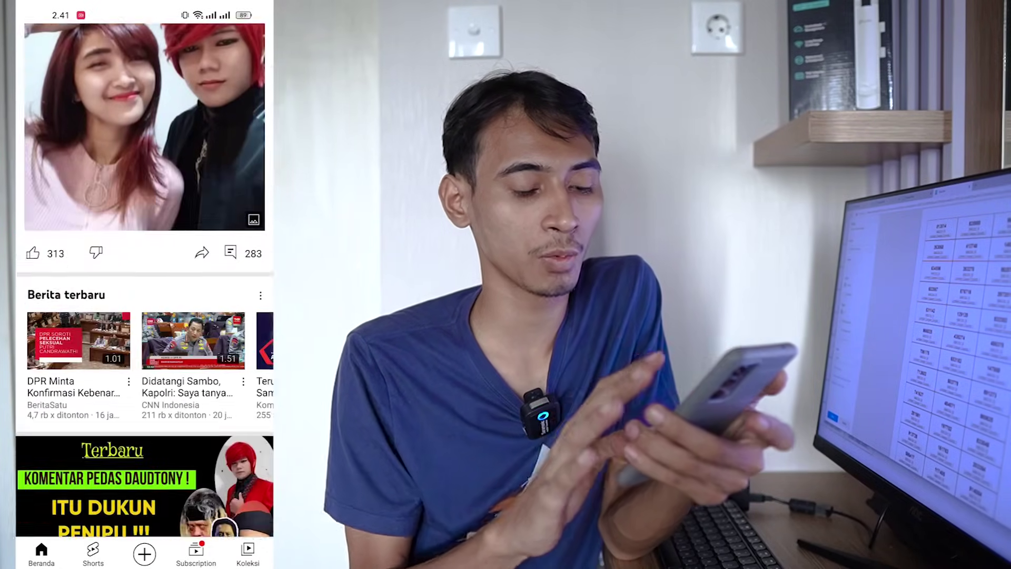
Run a Speedtest against the PT. Telekomunikasi Indonesia Semarang server.
key(super)
click(144, 429)
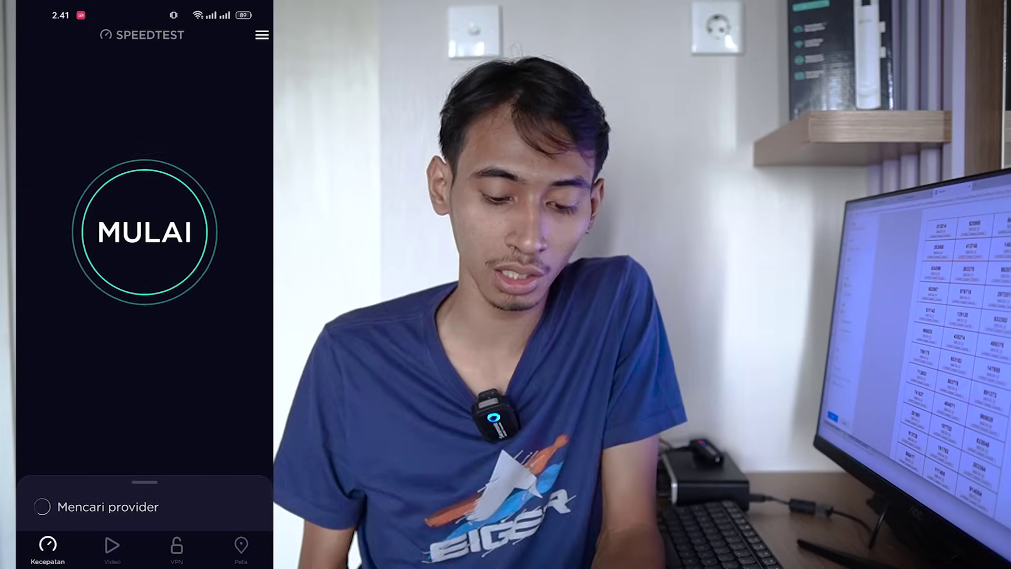
drag(168, 362, 165, 474)
click(185, 241)
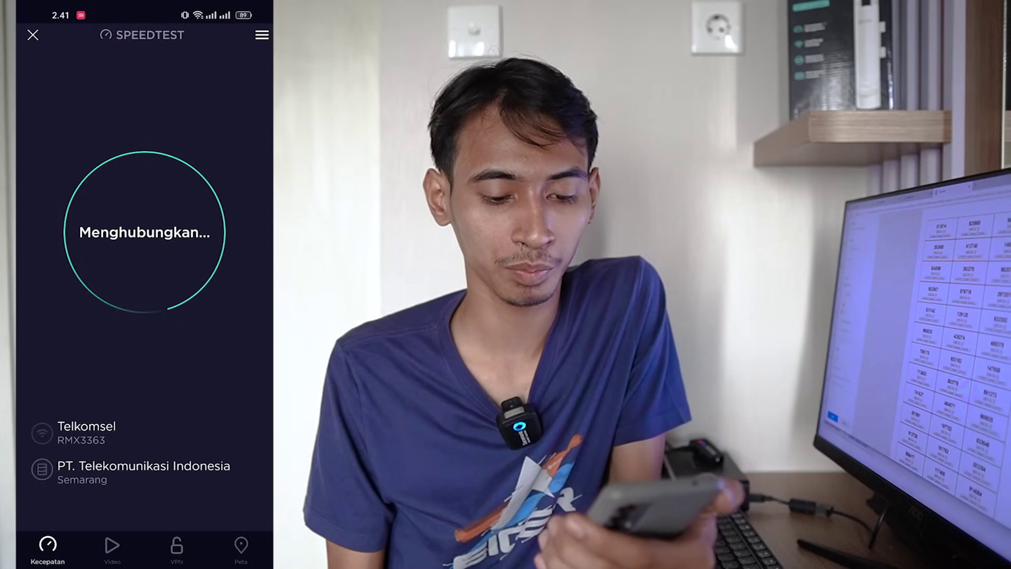